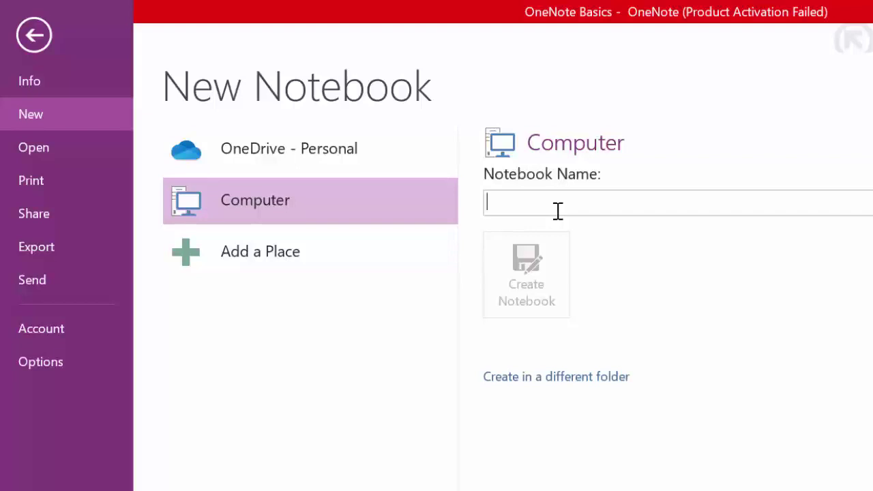
Create a new notebook named Demo on the computer.
{"action": "type", "text": "Demo"}
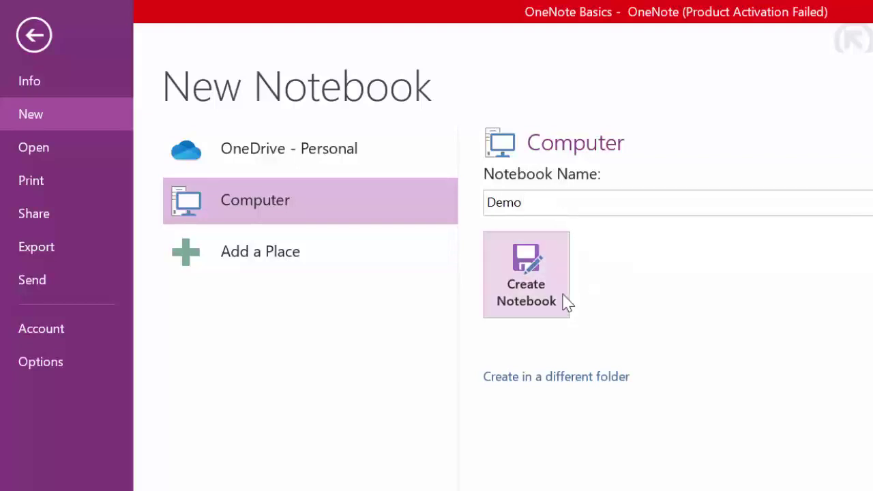
{"action": "left_click", "coordinate": [546, 294]}
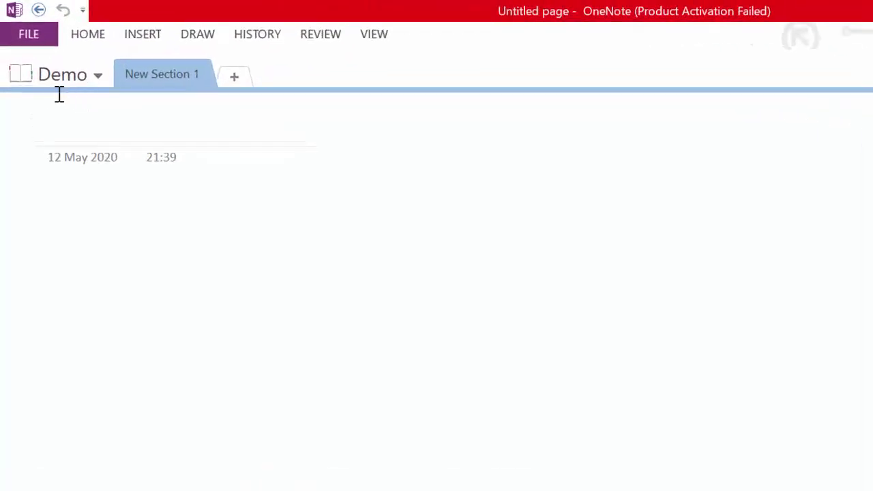
Rename the notebook's first section as Windows.
{"action": "right_click", "coordinate": [170, 81]}
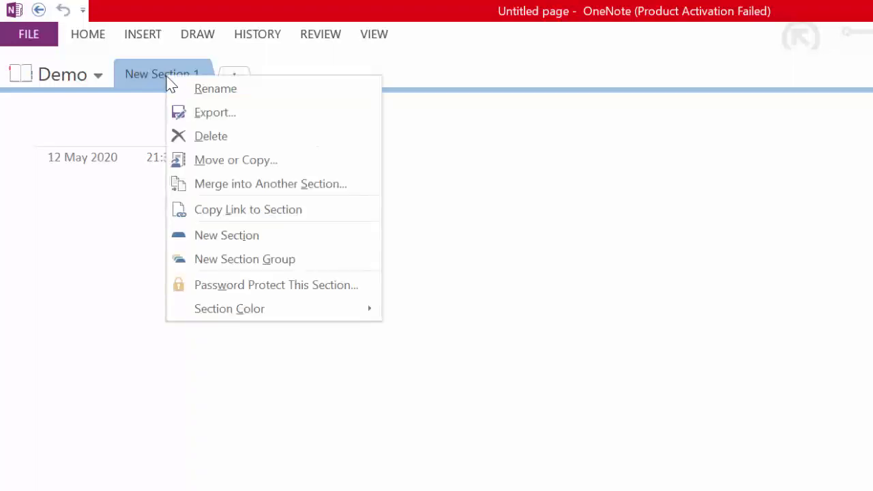
{"action": "left_click", "coordinate": [147, 78]}
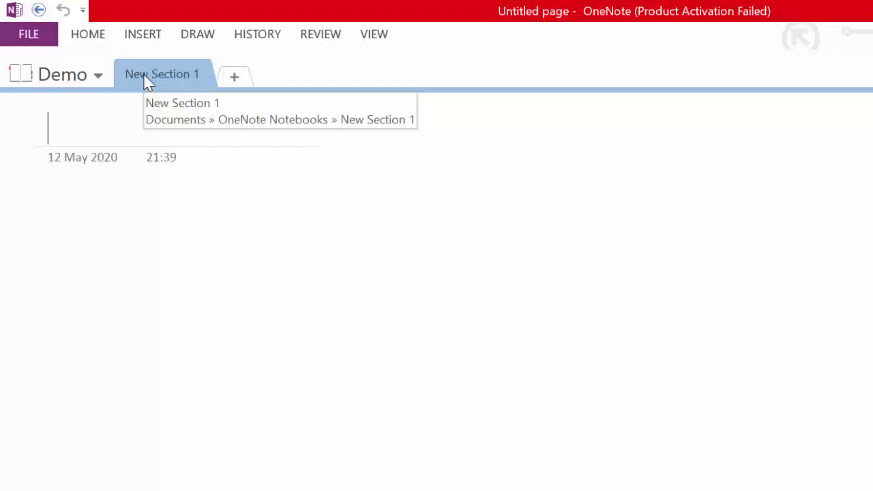
{"action": "right_click", "coordinate": [148, 80]}
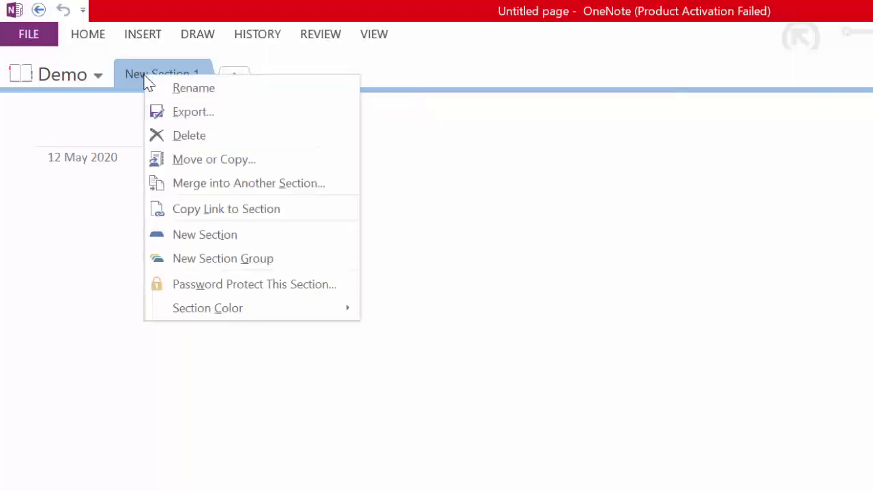
{"action": "left_click", "coordinate": [194, 89]}
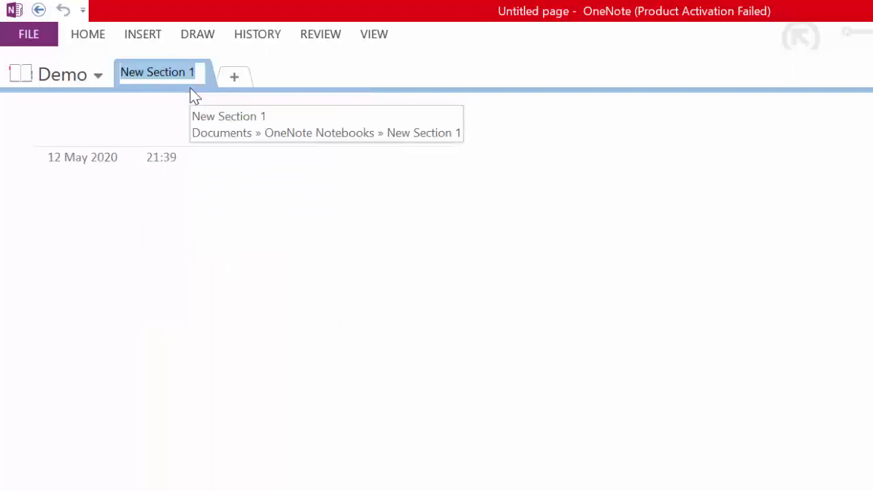
{"action": "type", "text": "Window"}
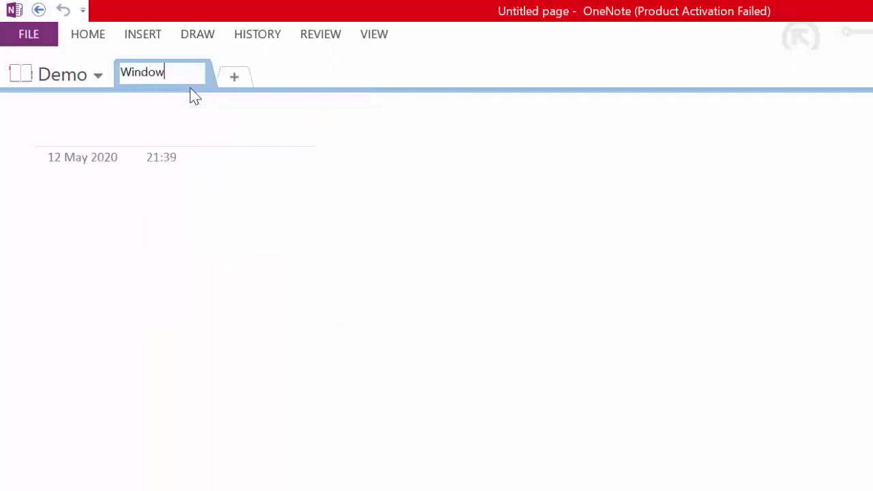
{"action": "type", "text": "s"}
Add two more sections to the Demo notebook, named Linux and MAC.
{"action": "left_click", "coordinate": [234, 84]}
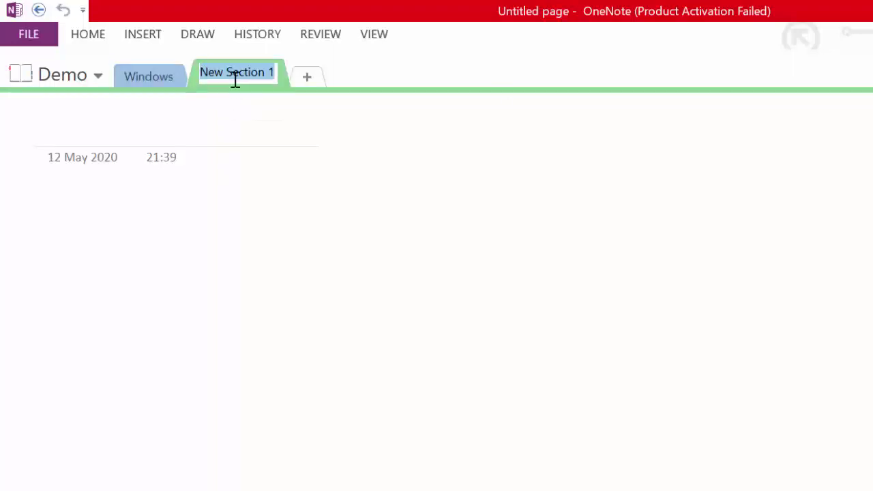
{"action": "type", "text": "Linux"}
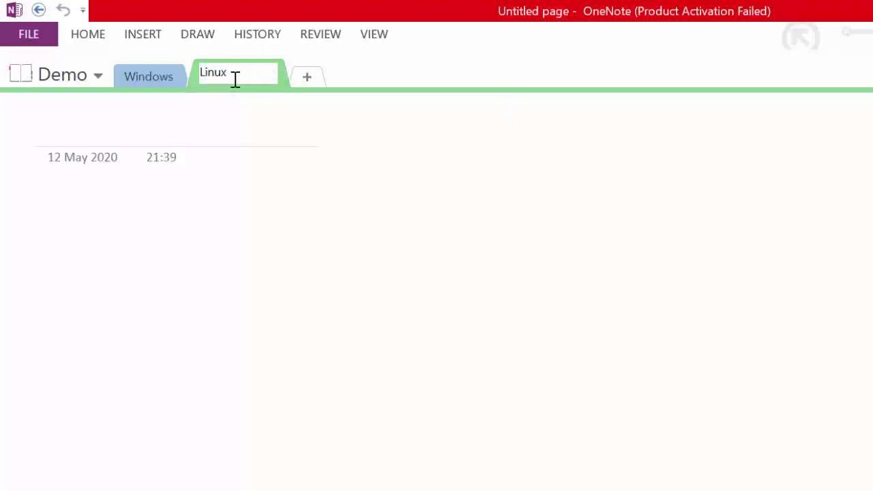
{"action": "left_click", "coordinate": [309, 79]}
{"action": "type", "text": "MAC"}
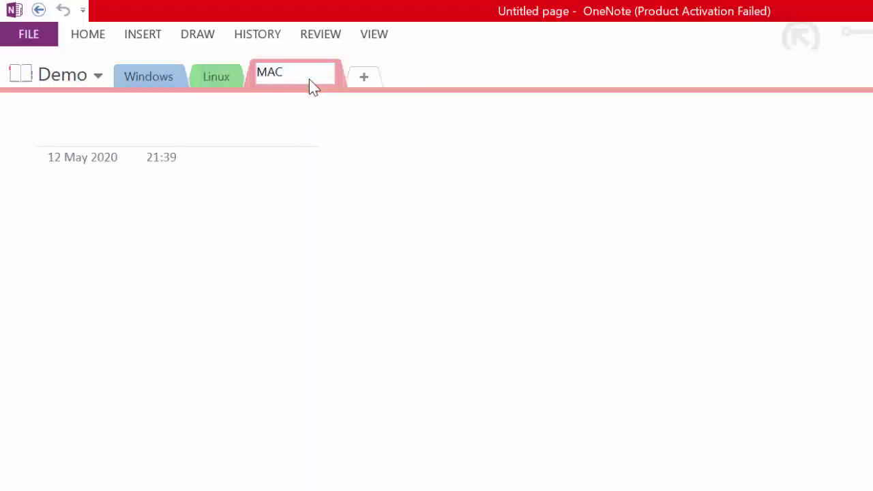
{"action": "left_click", "coordinate": [439, 88]}
{"action": "key", "text": "Return"}
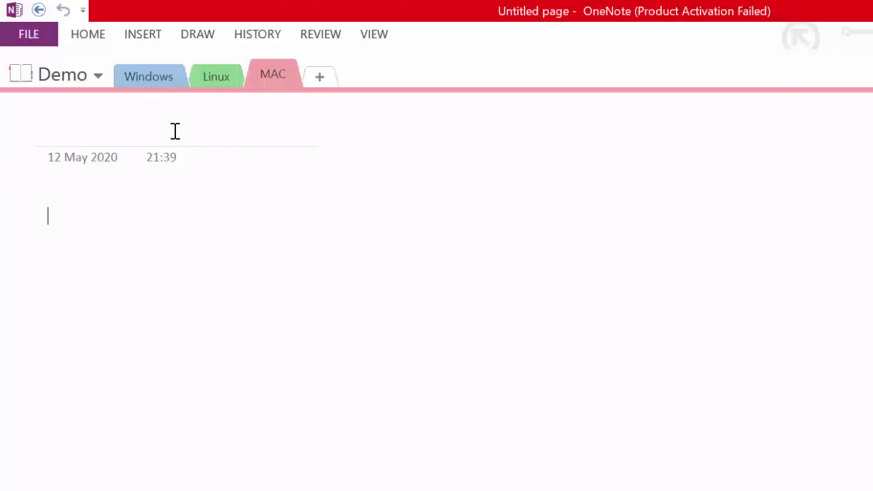
In the Windows section, title the untitled page PowerPoint and write "Notes" in its body.
{"action": "left_click", "coordinate": [149, 79]}
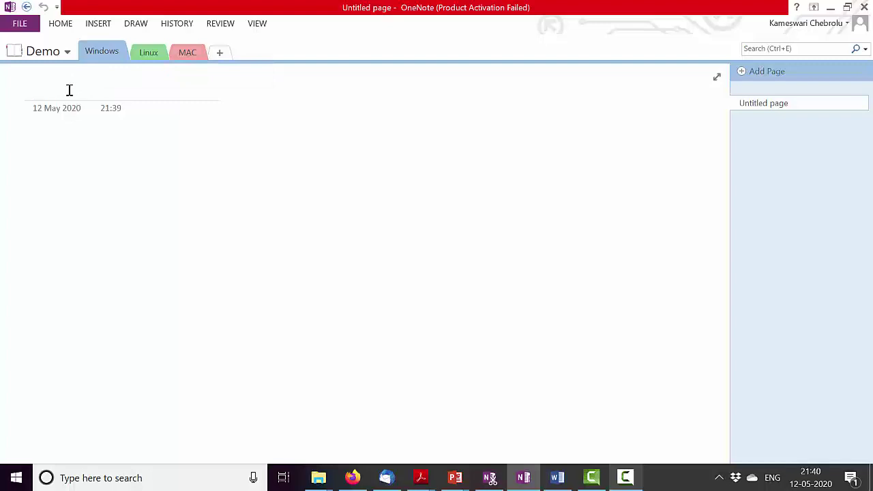
{"action": "type", "text": "PowerPo"}
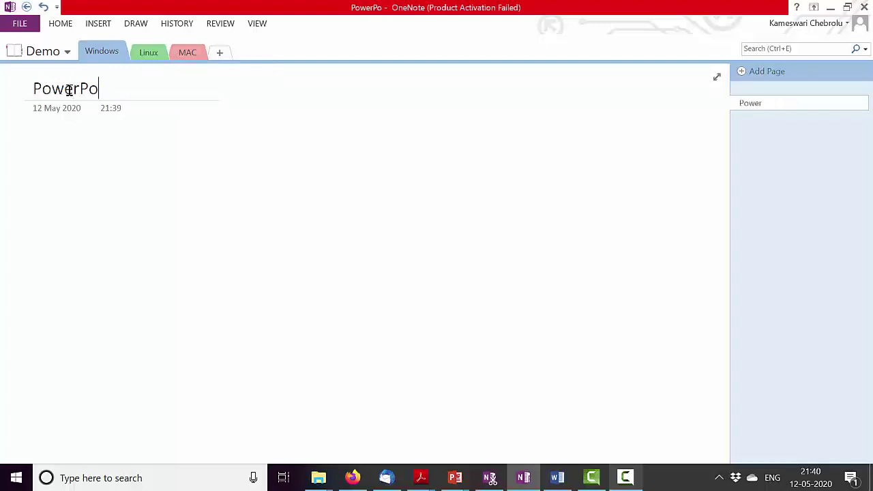
{"action": "type", "text": "int"}
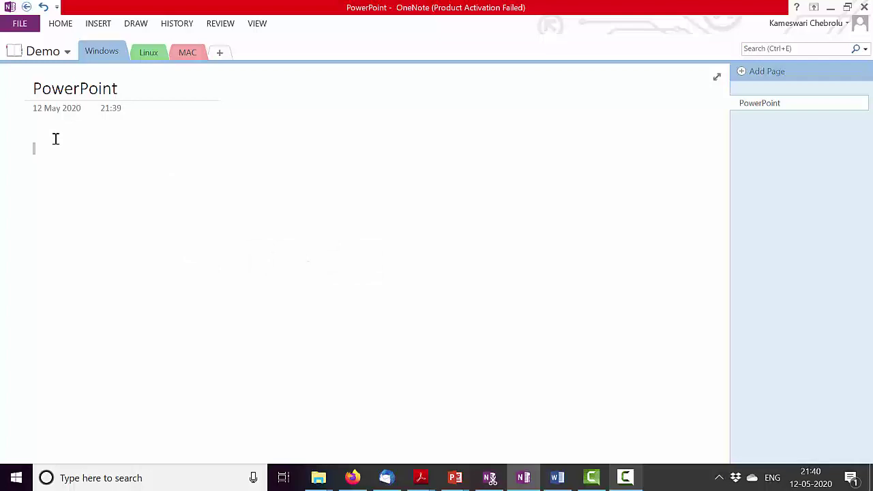
{"action": "type", "text": "Notes"}
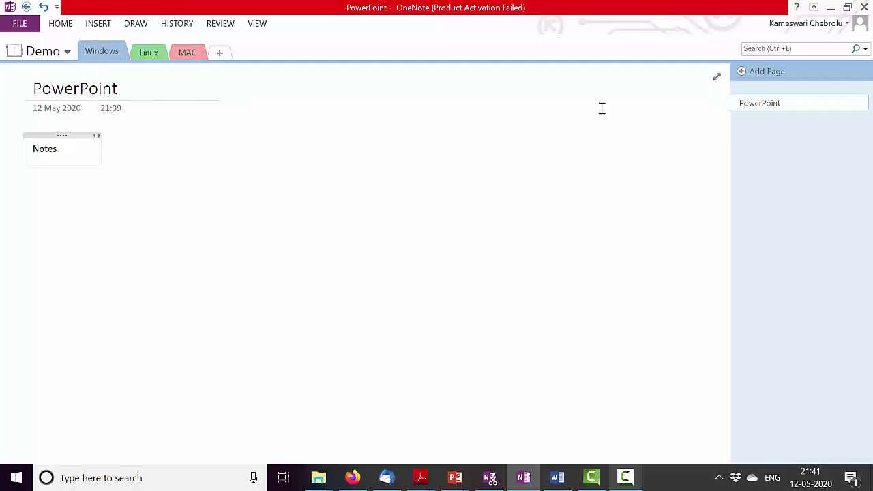
Add a new page titled OBS to the Windows section.
{"action": "left_click", "coordinate": [748, 72]}
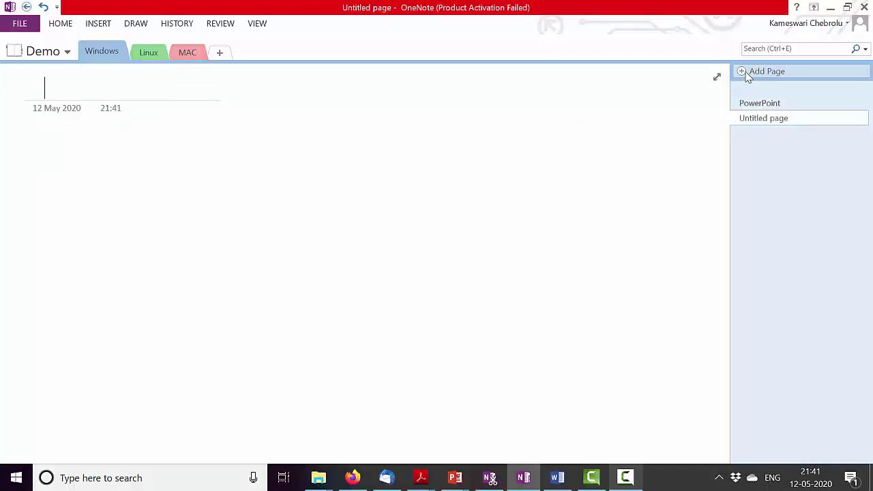
{"action": "type", "text": "OBS"}
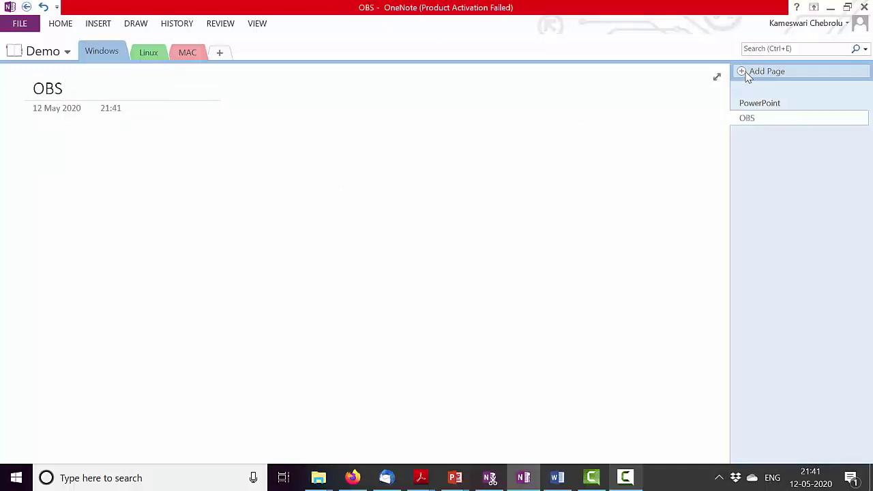
{"action": "key", "text": "Return"}
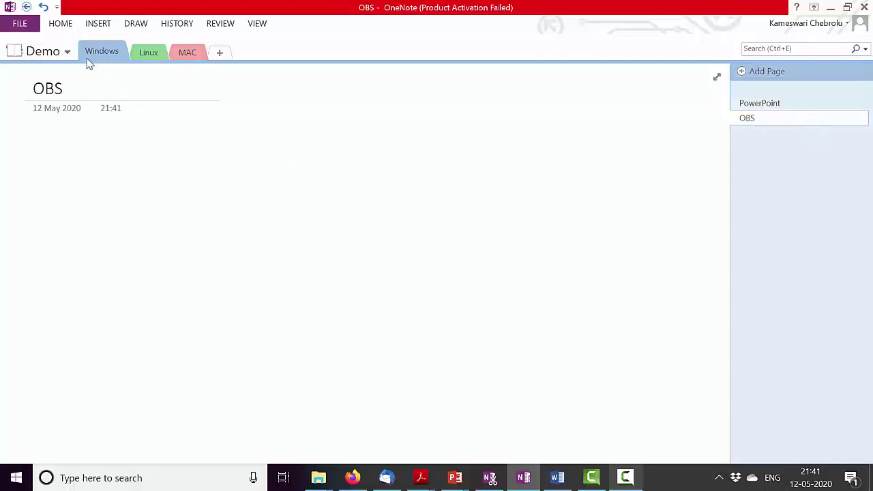
Title the Linux section's page Xournal, and extend the title to "Xournal Software".
{"action": "left_click", "coordinate": [149, 55]}
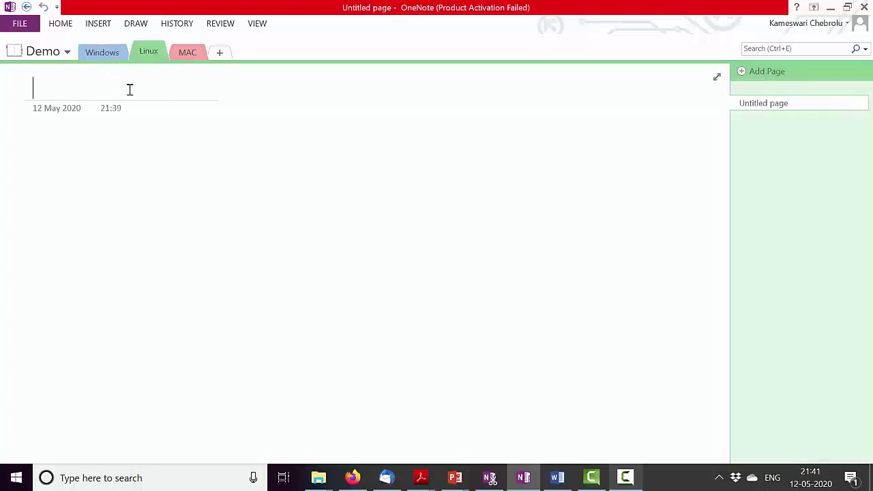
{"action": "type", "text": "Xournal"}
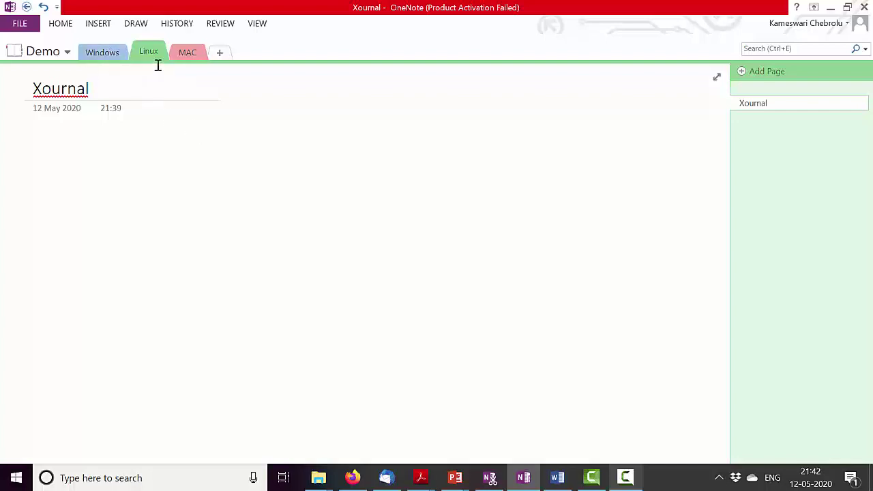
{"action": "left_click_drag", "start_coordinate": [93, 89], "coordinate": [2, 86]}
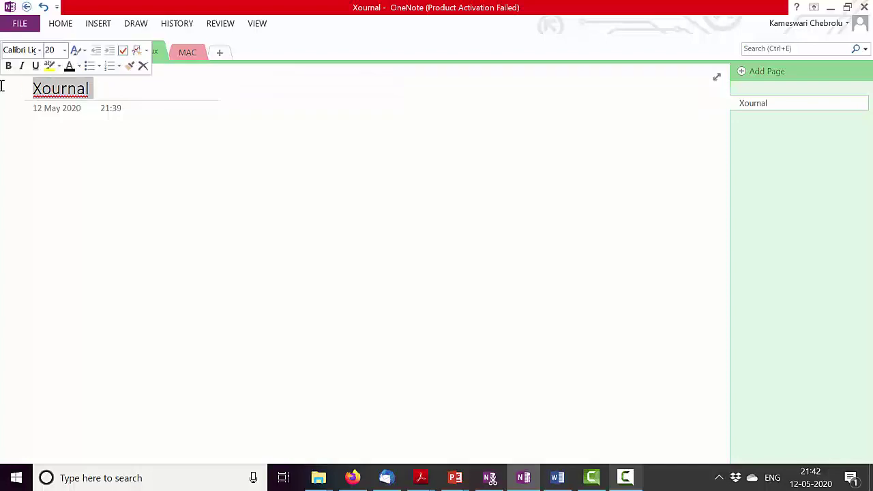
{"action": "key", "text": "End"}
{"action": "type", "text": "Software"}
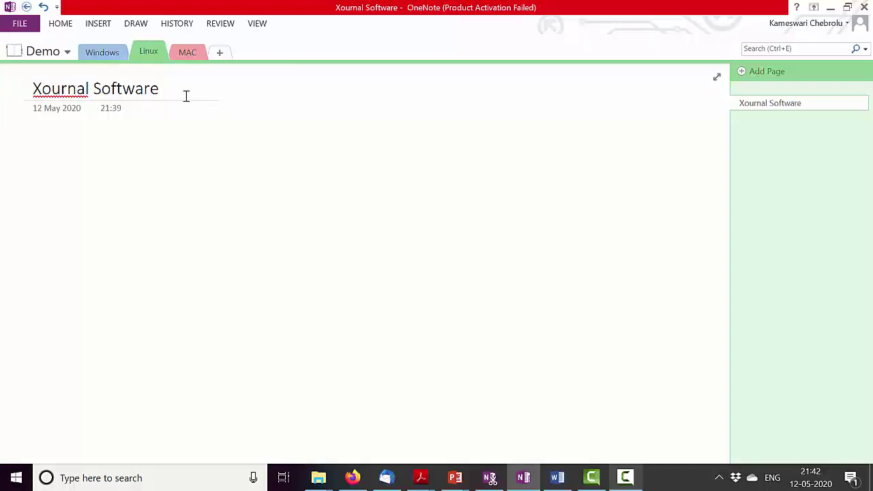
Delete the Xournal Software page from the Linux section and the OBS page from the Windows section.
{"action": "right_click", "coordinate": [757, 106]}
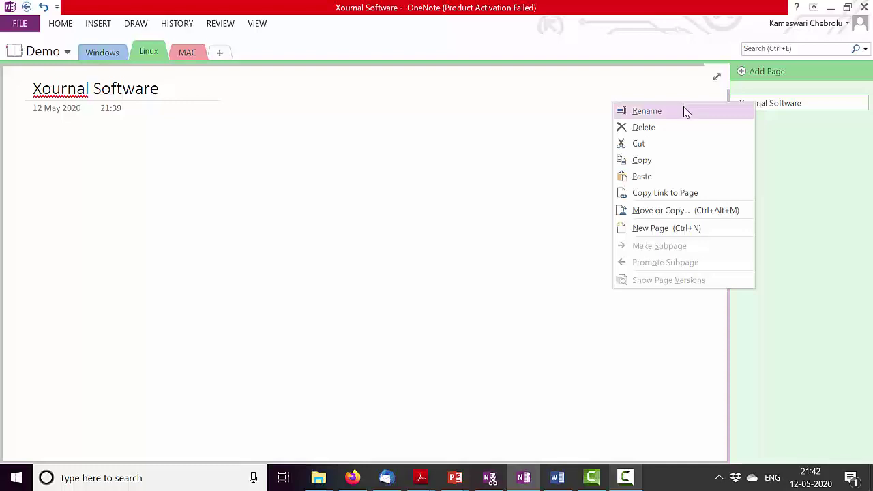
{"action": "left_click", "coordinate": [654, 133]}
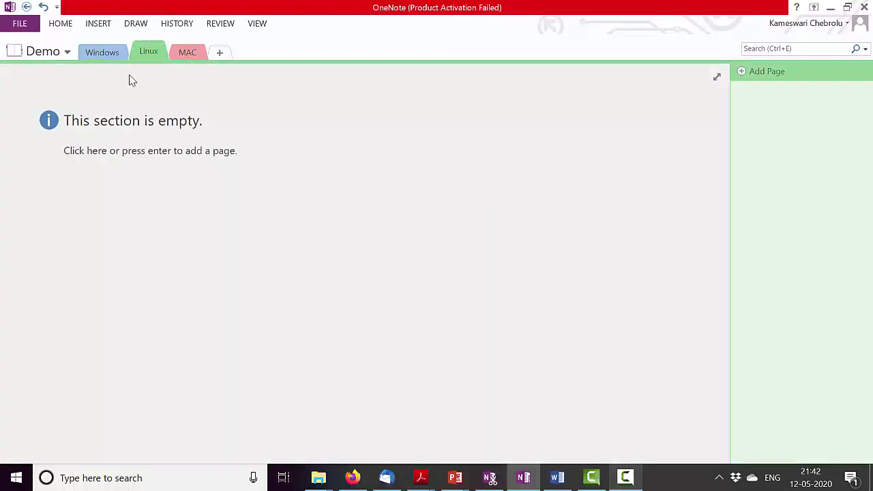
{"action": "left_click", "coordinate": [102, 53]}
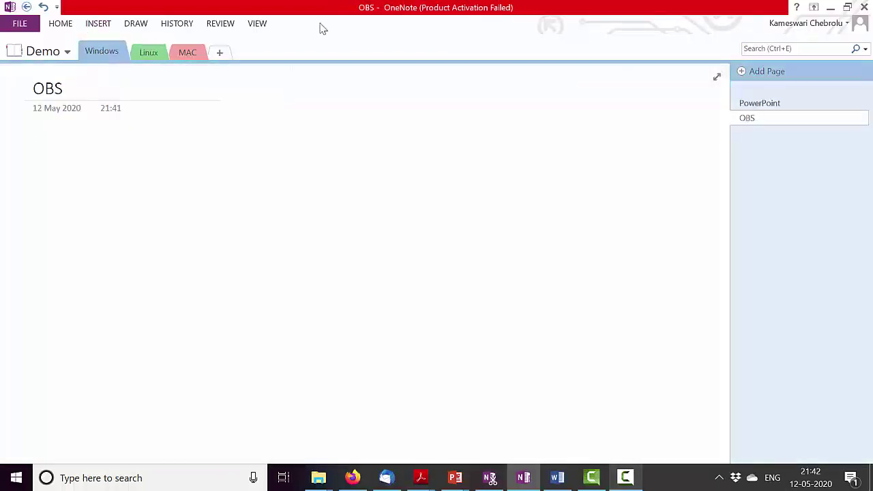
{"action": "right_click", "coordinate": [759, 121]}
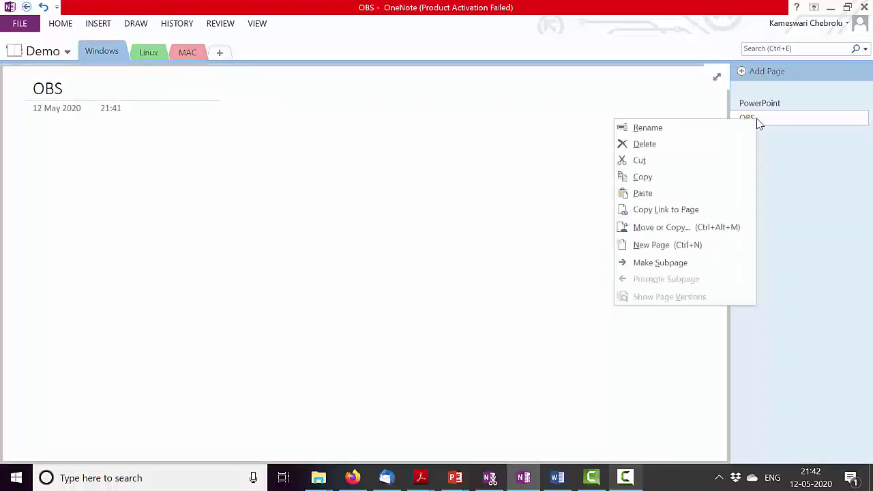
{"action": "left_click", "coordinate": [674, 143]}
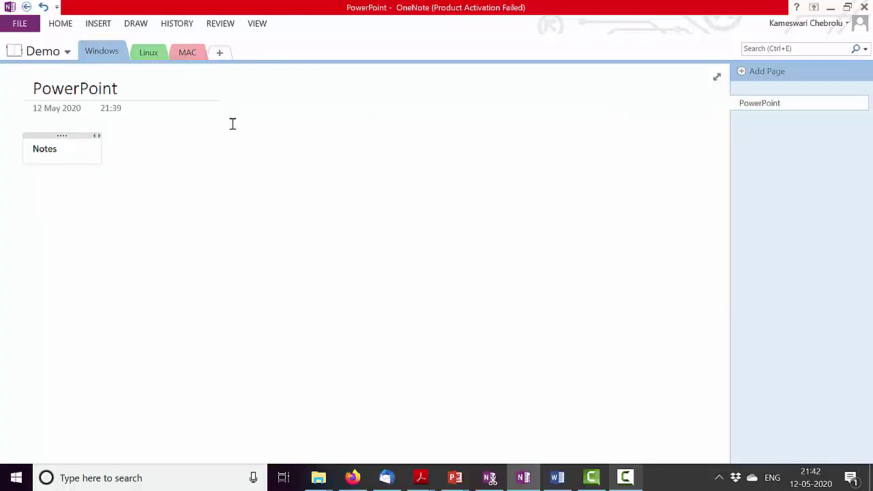
Delete the MAC section from the Demo notebook.
{"action": "left_click", "coordinate": [184, 56]}
{"action": "right_click", "coordinate": [184, 53]}
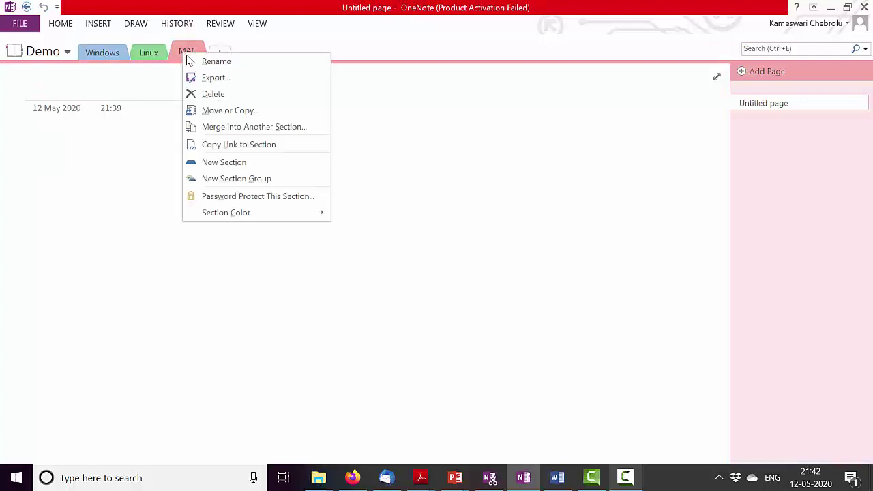
{"action": "left_click", "coordinate": [215, 94]}
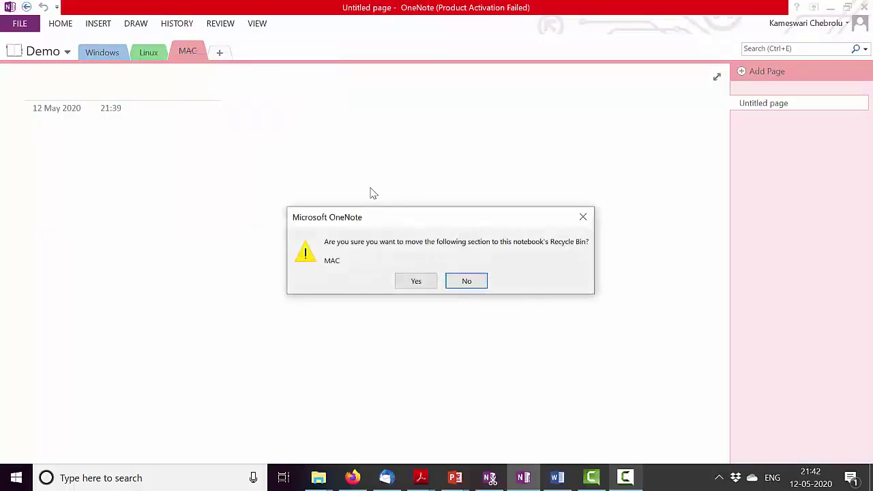
{"action": "left_click", "coordinate": [423, 283]}
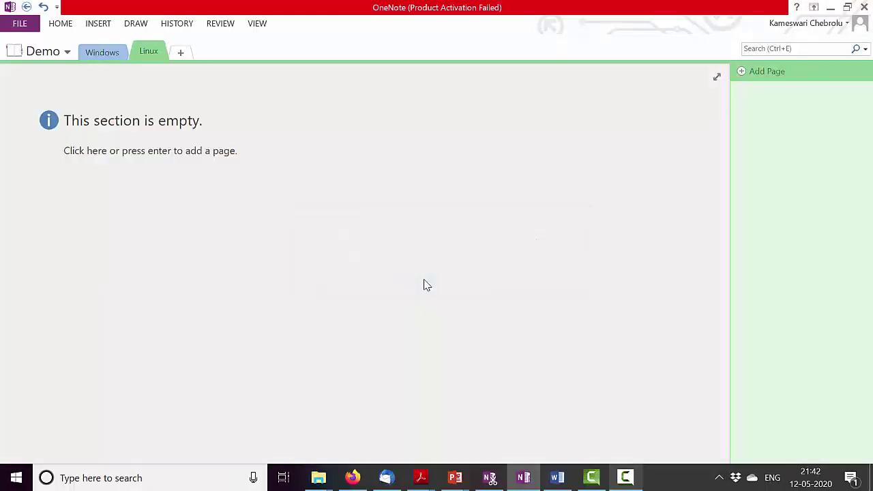
On the PowerPoint page in the Windows section, add the text "Blah Blah" below Notes, separated by a blank line.
{"action": "left_click", "coordinate": [103, 52]}
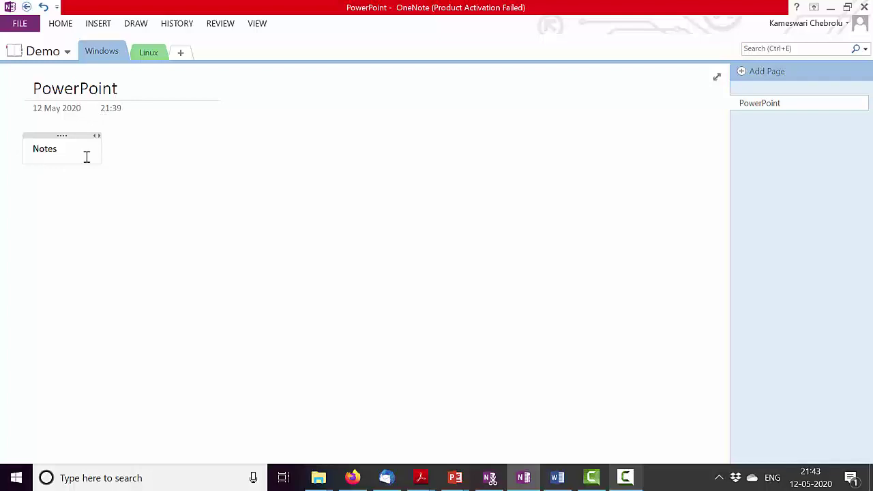
{"action": "key", "text": "Return"}
{"action": "key", "text": "Return"}
{"action": "type", "text": "Bha"}
{"action": "type", "text": "Blah"}
{"action": "key", "text": "Return"}
{"action": "key", "text": "Return"}
{"action": "key", "text": "Return"}
{"action": "key", "text": "Return"}
{"action": "key", "text": "BackSpace"}
{"action": "key", "text": "BackSpace"}
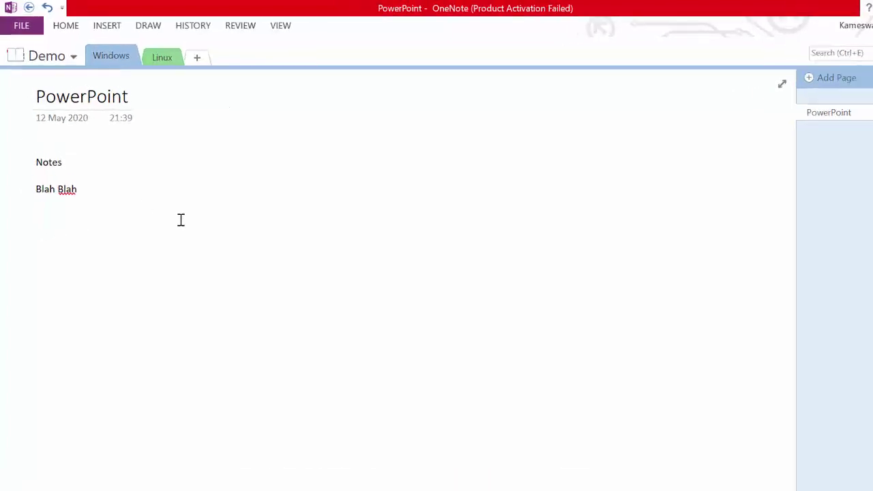
With the thin red pen, handwrite "This is a demo!" below the Blah Blah text on the PowerPoint page.
{"action": "left_click", "coordinate": [111, 28]}
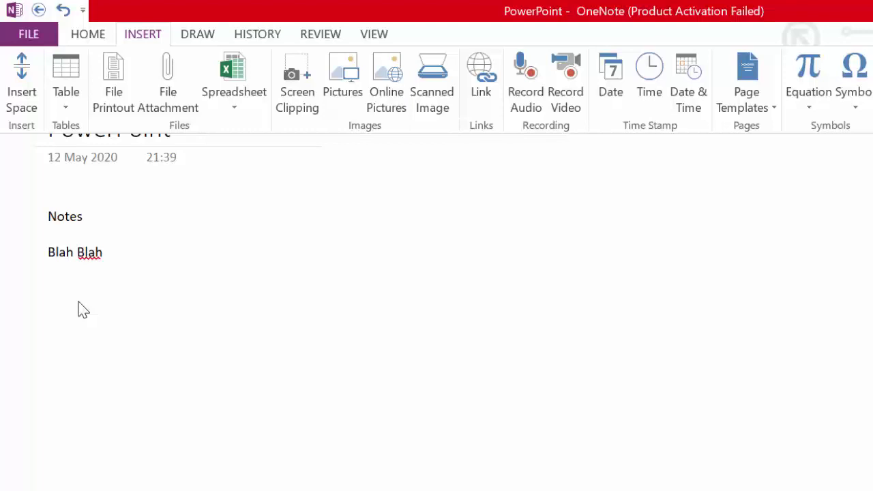
{"action": "left_click", "coordinate": [202, 38]}
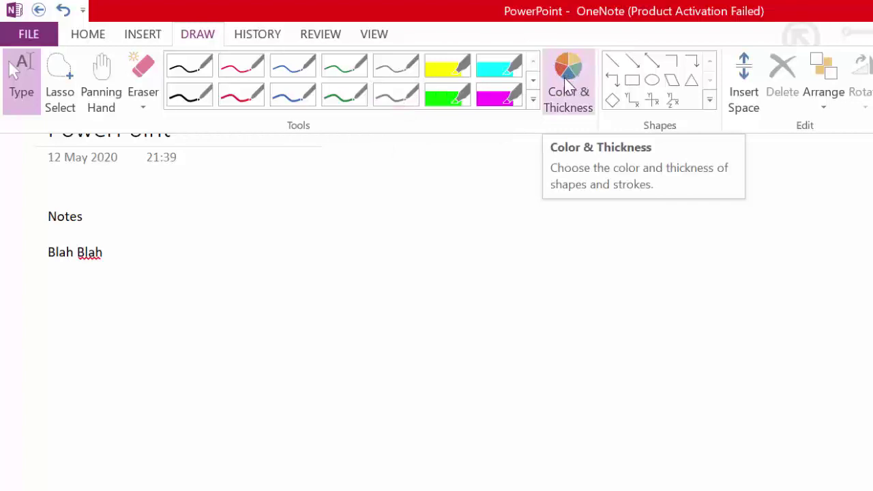
{"action": "left_click", "coordinate": [245, 72]}
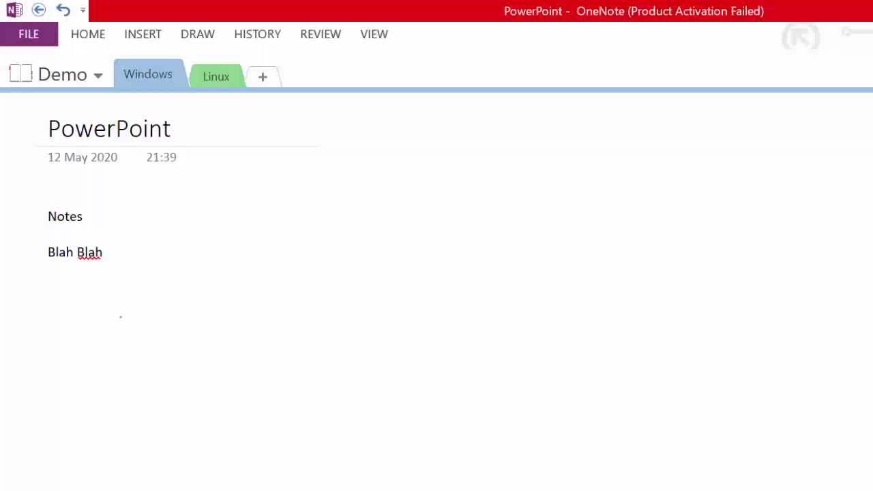
{"action": "left_click_drag", "start_coordinate": [102, 328], "coordinate": [302, 331]}
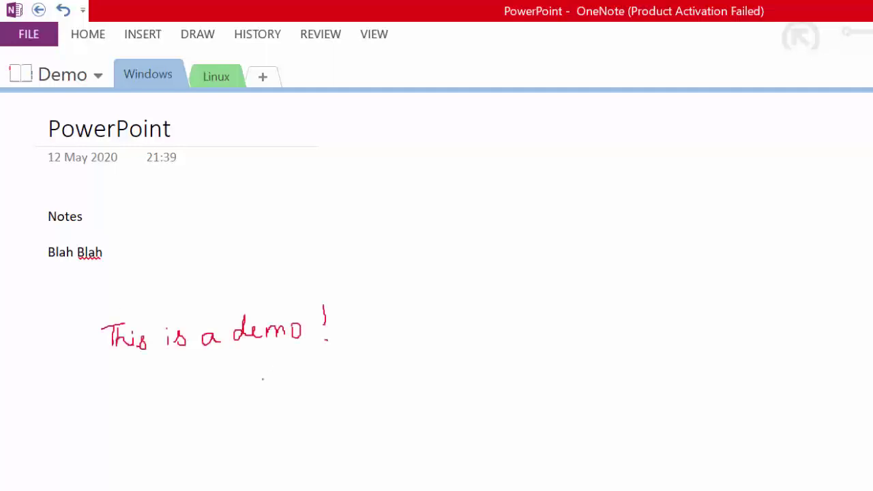
Handwrite the equation (a+b)² = a² + 2ab + b² in red below "This is a demo!".
{"action": "left_click_drag", "start_coordinate": [146, 400], "coordinate": [152, 412]}
{"action": "left_click_drag", "start_coordinate": [158, 403], "coordinate": [185, 408]}
{"action": "left_click_drag", "start_coordinate": [190, 377], "coordinate": [201, 422]}
{"action": "left_click", "coordinate": [192, 427]}
{"action": "left_click_drag", "start_coordinate": [119, 392], "coordinate": [152, 433]}
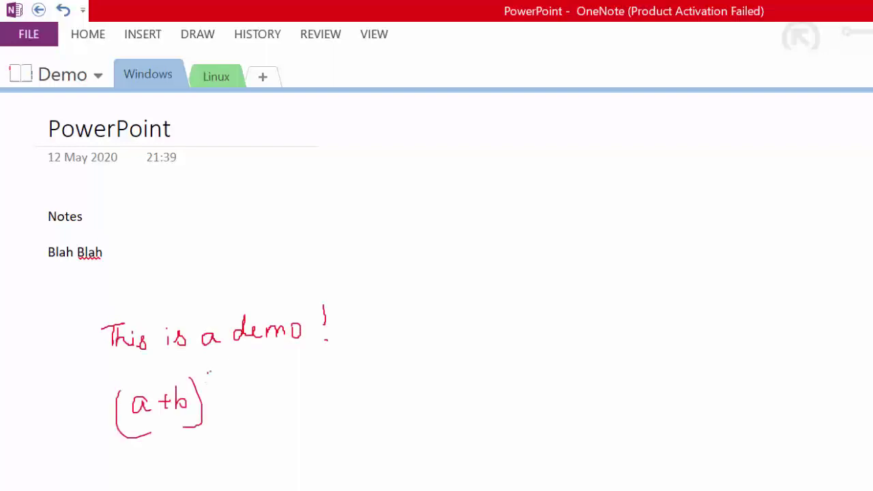
{"action": "left_click_drag", "start_coordinate": [208, 373], "coordinate": [217, 380]}
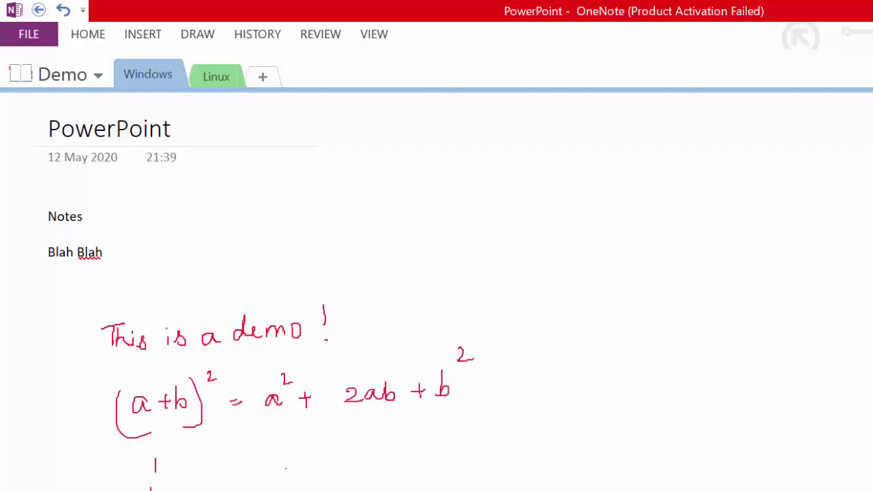
Sketch two boxes joined by an arrow, followed by a row of dots, in red below the equation.
{"action": "mouse_move", "coordinate": [254, 490]}
{"action": "left_mouse_down"}
{"action": "mouse_move", "coordinate": [254, 463]}
{"action": "mouse_move", "coordinate": [310, 486]}
{"action": "left_mouse_up"}
{"action": "left_click_drag", "start_coordinate": [186, 350], "coordinate": [175, 352]}
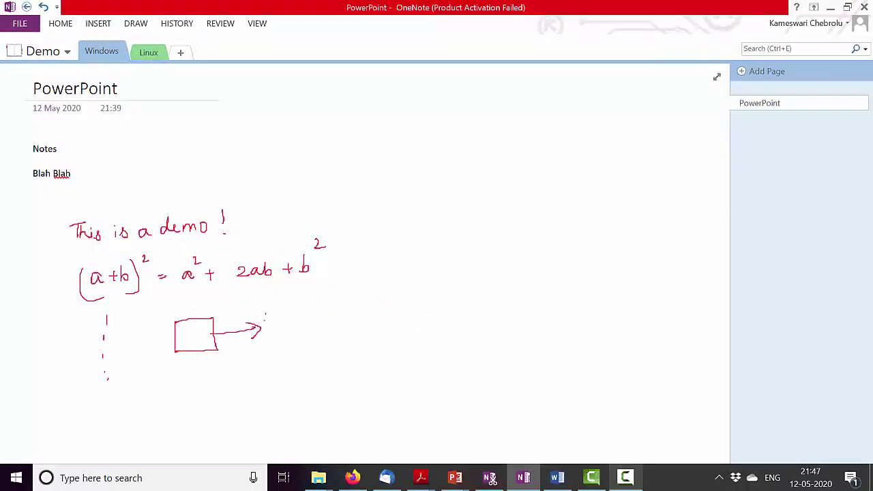
{"action": "left_click_drag", "start_coordinate": [311, 347], "coordinate": [265, 348]}
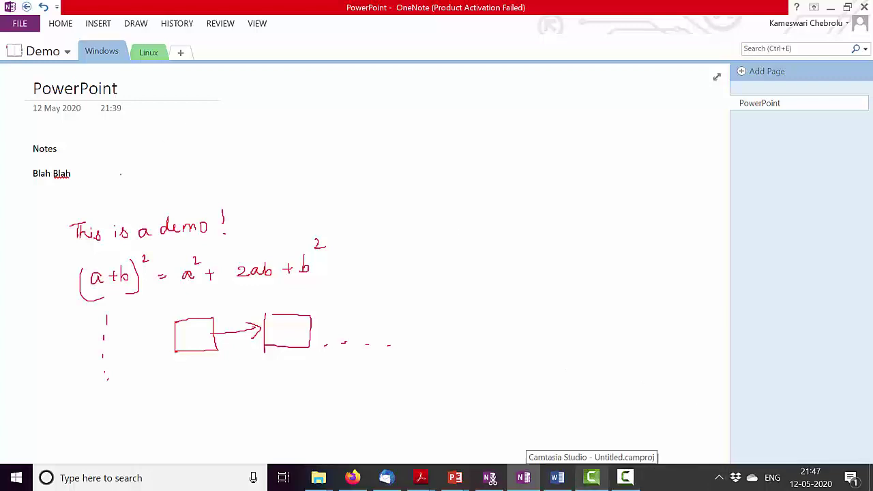
Erase the handwritten word "demo!" with the Medium Eraser.
{"action": "left_click", "coordinate": [133, 25]}
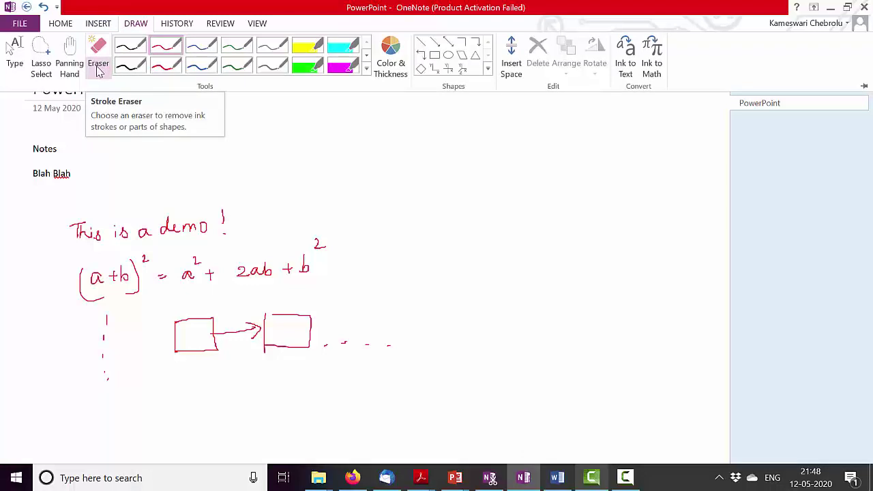
{"action": "left_click", "coordinate": [99, 75]}
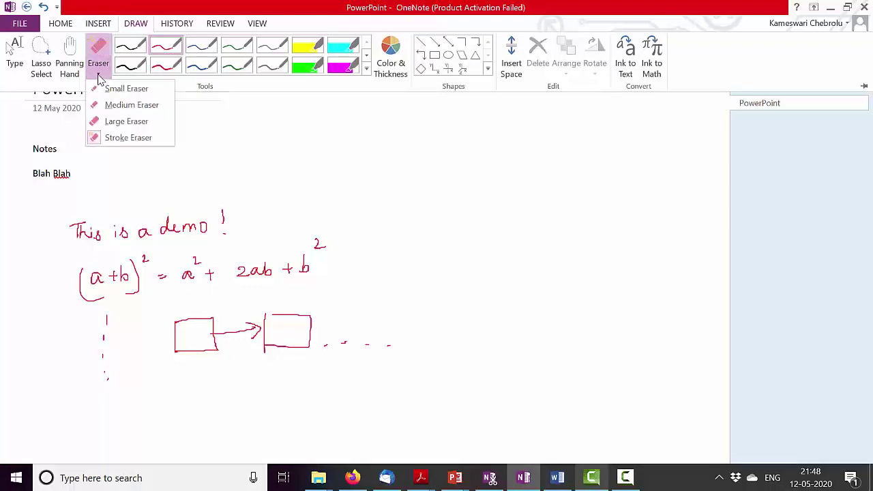
{"action": "left_click", "coordinate": [132, 105]}
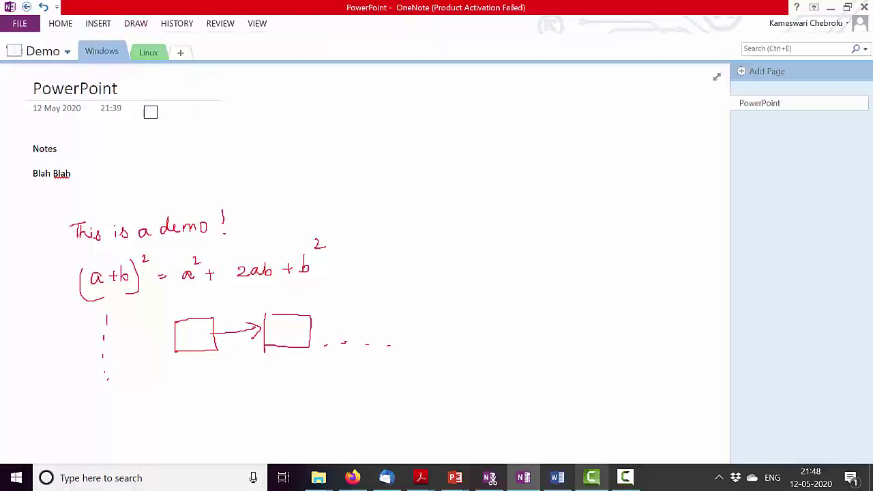
{"action": "left_click_drag", "start_coordinate": [220, 208], "coordinate": [223, 241]}
{"action": "mouse_move", "coordinate": [216, 228]}
{"action": "left_mouse_down"}
{"action": "mouse_move", "coordinate": [166, 234]}
{"action": "mouse_move", "coordinate": [179, 218]}
{"action": "mouse_move", "coordinate": [201, 224]}
{"action": "mouse_move", "coordinate": [185, 226]}
{"action": "left_mouse_up"}
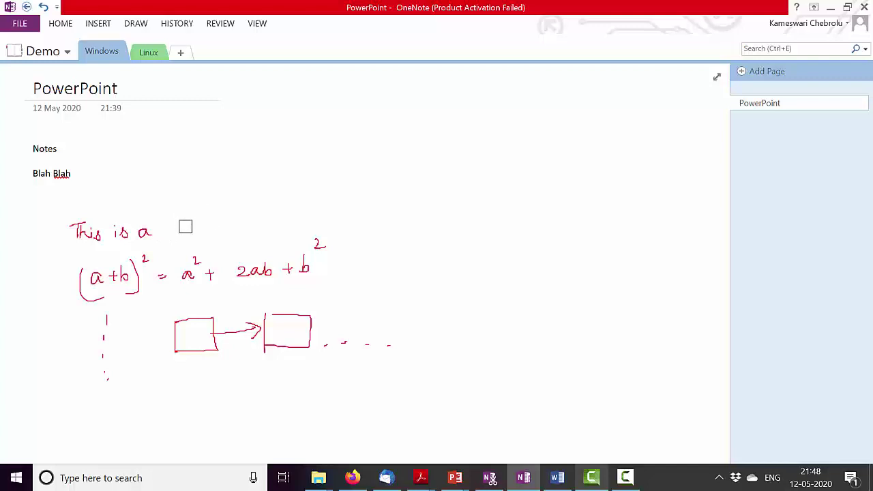
Use the Stroke Eraser to remove the arrow's shaft and all strokes of the two boxes except each one's left edge.
{"action": "left_click", "coordinate": [135, 26]}
{"action": "left_click", "coordinate": [98, 73]}
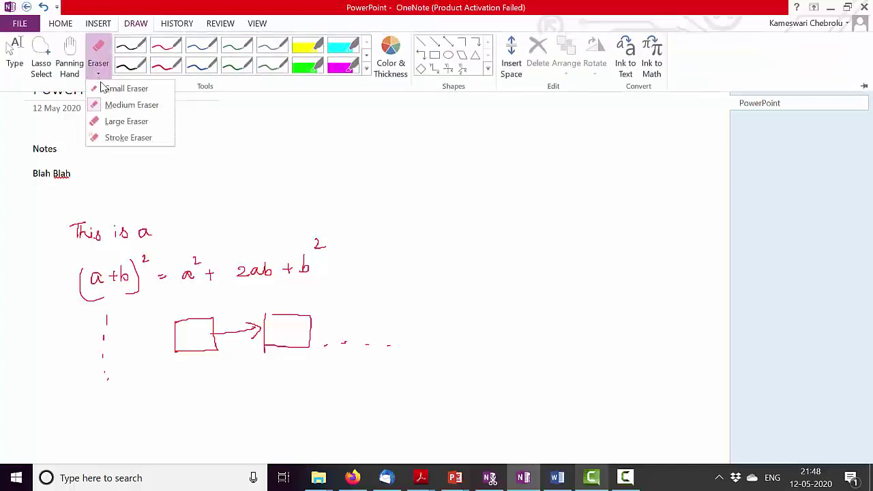
{"action": "left_click", "coordinate": [118, 137]}
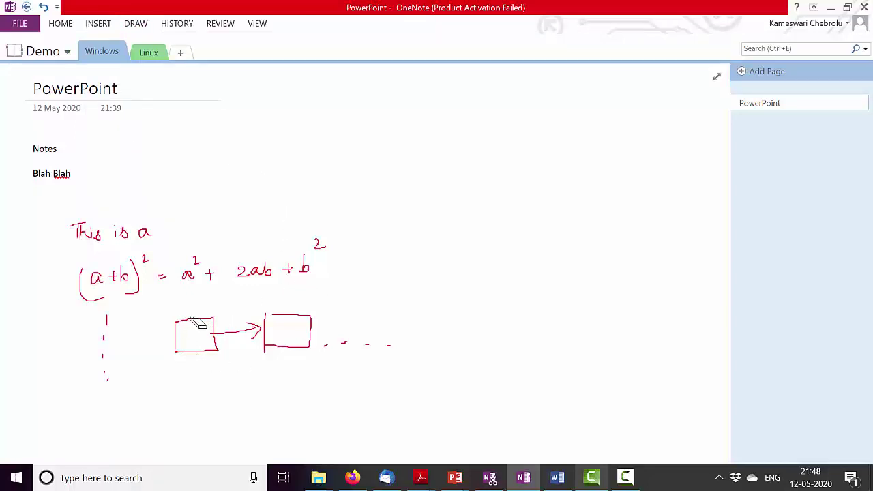
{"action": "left_click_drag", "start_coordinate": [196, 323], "coordinate": [219, 341]}
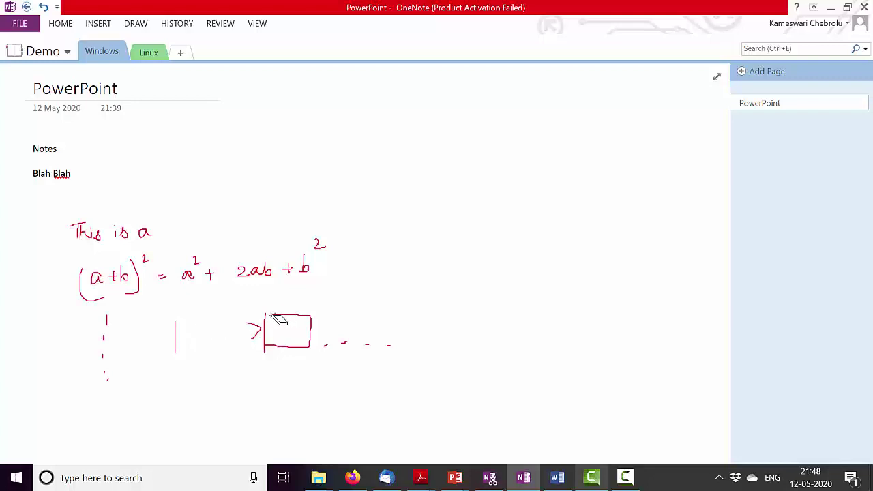
{"action": "left_click_drag", "start_coordinate": [309, 318], "coordinate": [308, 326]}
Erase the remaining handwritten words "This is a" with the Medium Eraser, and leave eraser mode.
{"action": "left_click", "coordinate": [134, 23]}
{"action": "left_click", "coordinate": [100, 75]}
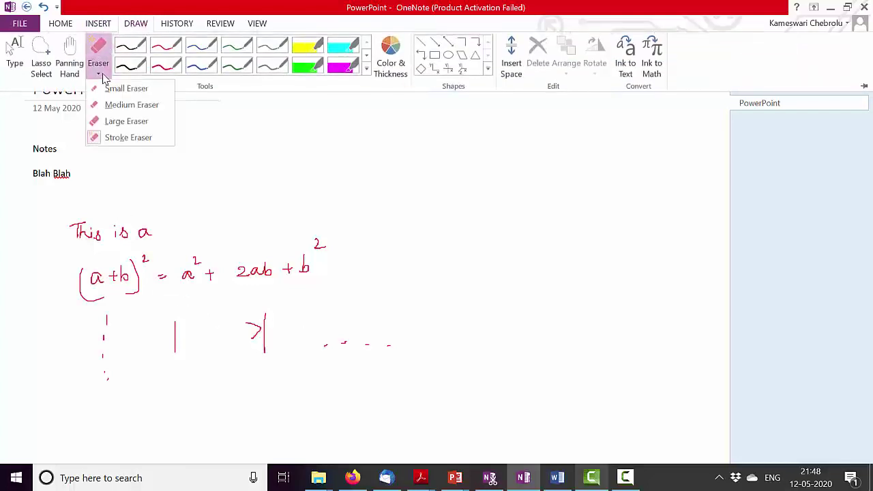
{"action": "left_click", "coordinate": [117, 107]}
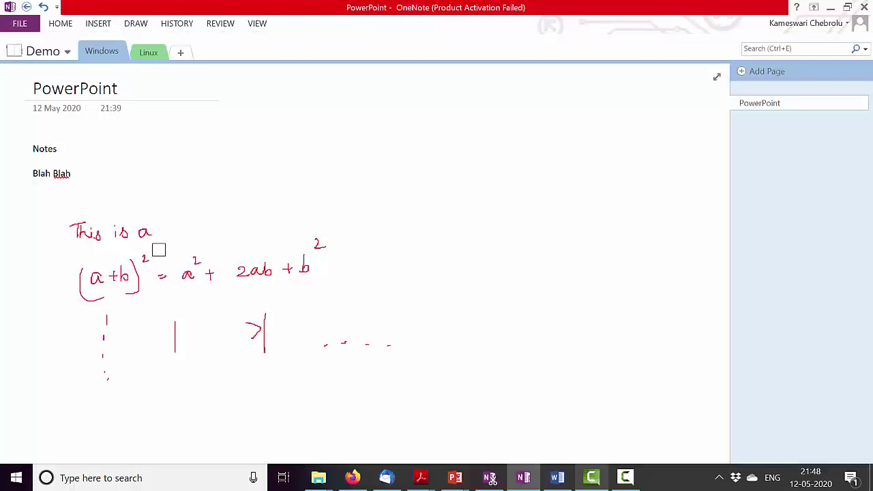
{"action": "mouse_move", "coordinate": [153, 234]}
{"action": "left_mouse_down"}
{"action": "mouse_move", "coordinate": [66, 230]}
{"action": "mouse_move", "coordinate": [80, 222]}
{"action": "mouse_move", "coordinate": [87, 236]}
{"action": "mouse_move", "coordinate": [127, 218]}
{"action": "mouse_move", "coordinate": [169, 233]}
{"action": "left_mouse_up"}
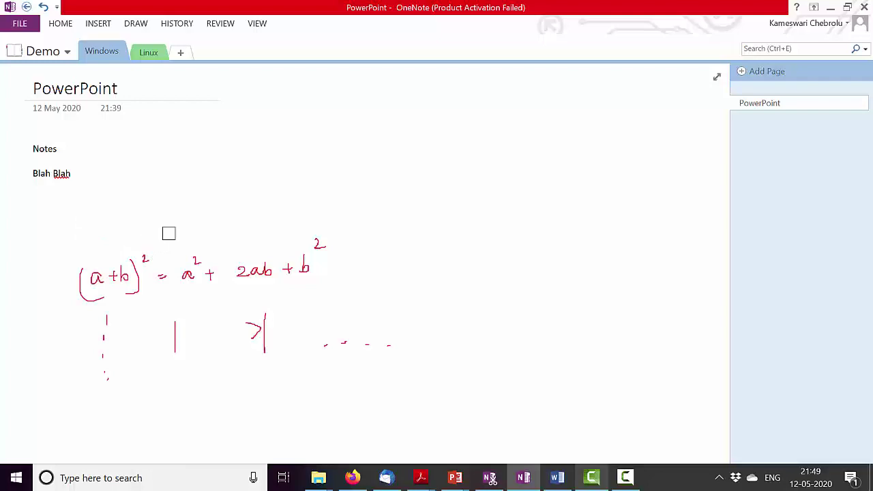
{"action": "key", "text": "Escape"}
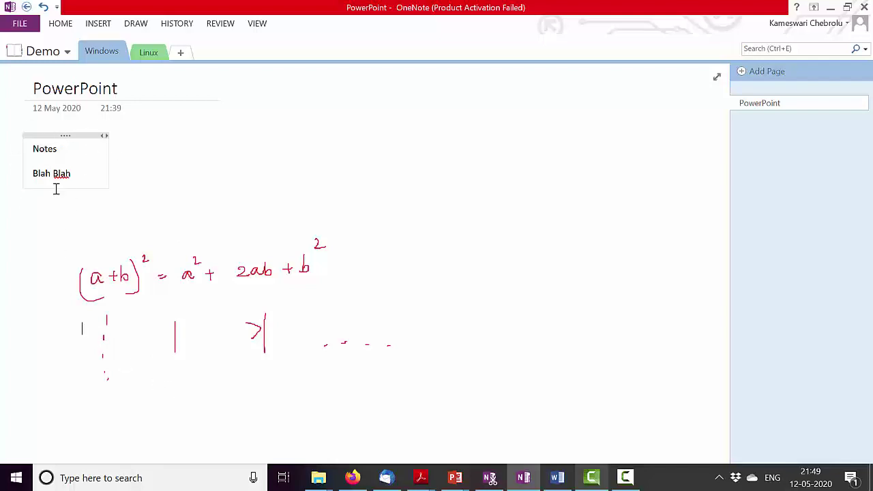
Copy the Notes / Blah Blah text container and paste the copy on the empty area above the equation's right end.
{"action": "left_click", "coordinate": [62, 136]}
{"action": "key", "text": "ctrl+c"}
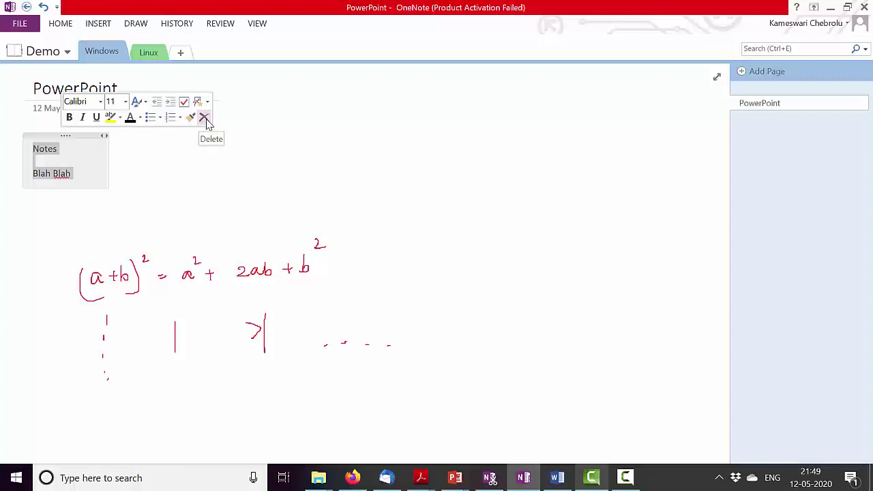
{"action": "left_click", "coordinate": [61, 136]}
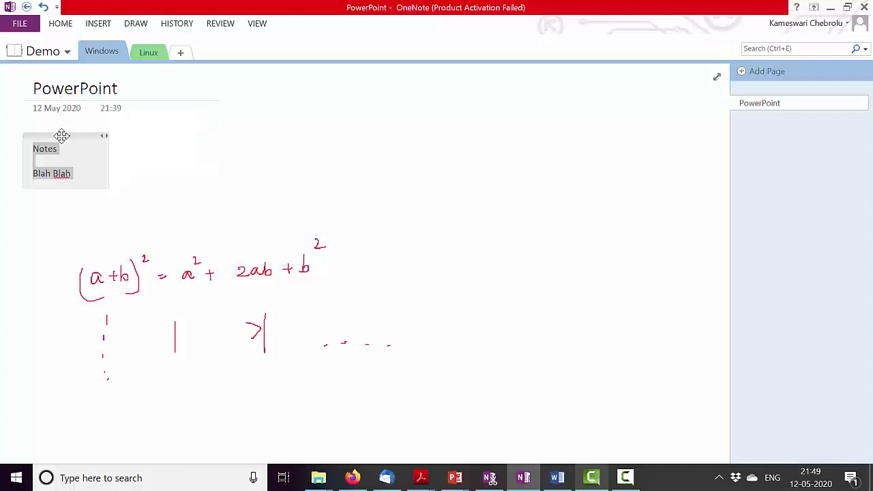
{"action": "left_click", "coordinate": [162, 167]}
{"action": "left_click", "coordinate": [154, 183]}
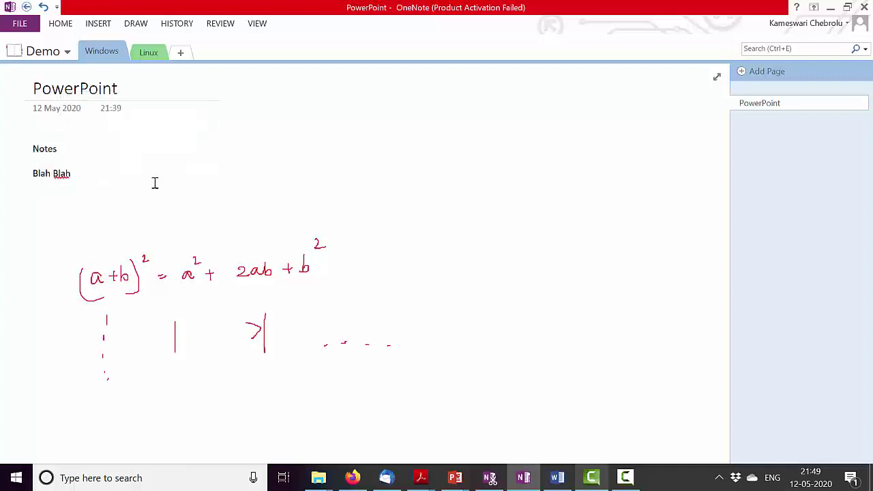
{"action": "key", "text": "Return"}
{"action": "left_click", "coordinate": [245, 189]}
{"action": "key", "text": "ctrl+v"}
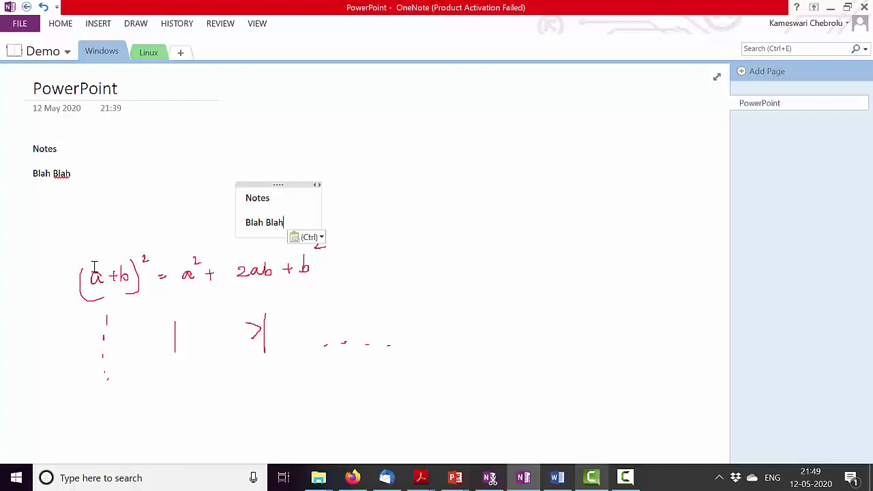
Copy the whole handwritten equation and paste the copy to the right of the original.
{"action": "left_click", "coordinate": [138, 280]}
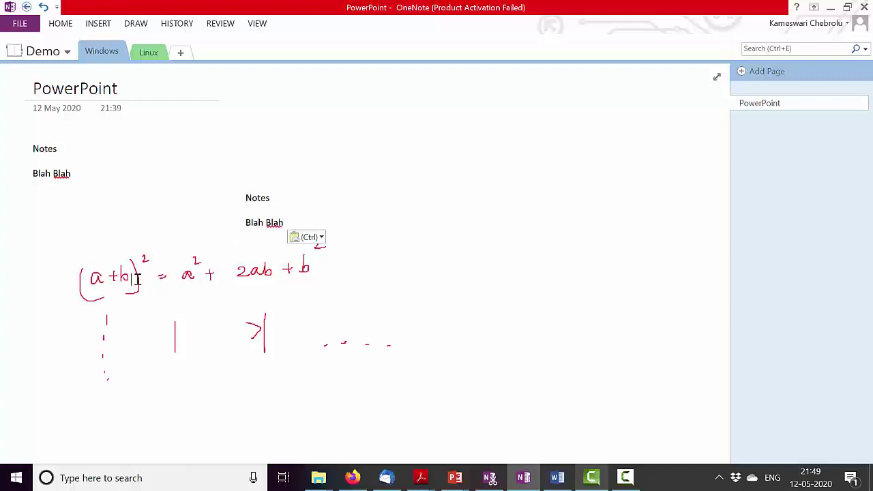
{"action": "mouse_move", "coordinate": [54, 237]}
{"action": "left_mouse_down"}
{"action": "mouse_move", "coordinate": [251, 277]}
{"action": "mouse_move", "coordinate": [354, 321]}
{"action": "left_mouse_up"}
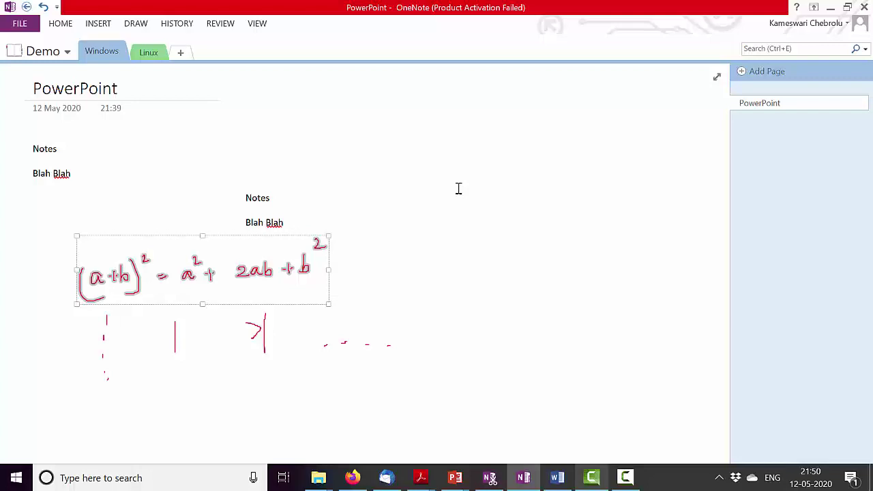
{"action": "left_click", "coordinate": [427, 281]}
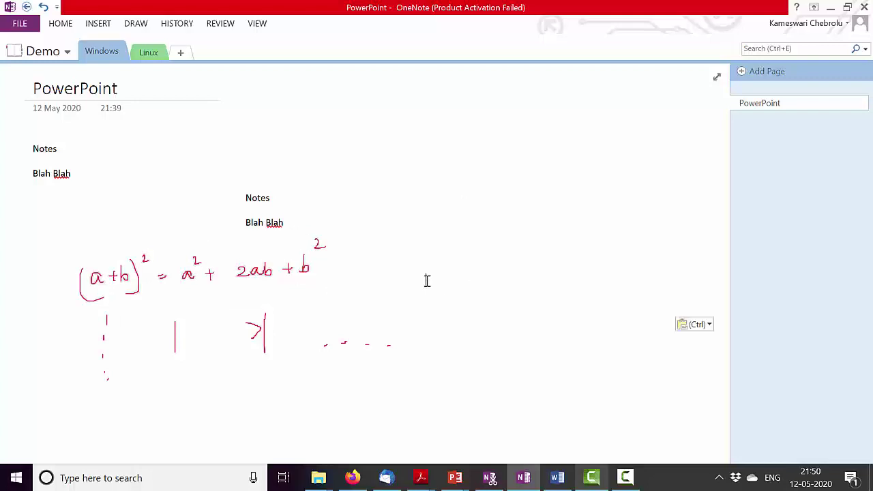
{"action": "key", "text": "ctrl+v"}
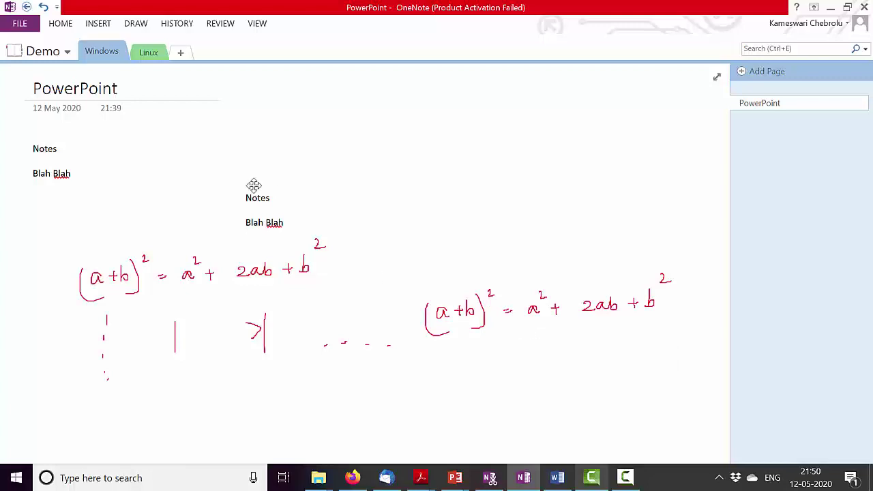
Delete the original handwritten equation, including its final exponent 2.
{"action": "mouse_move", "coordinate": [48, 242]}
{"action": "left_mouse_down"}
{"action": "mouse_move", "coordinate": [341, 298]}
{"action": "mouse_move", "coordinate": [365, 317]}
{"action": "left_mouse_up"}
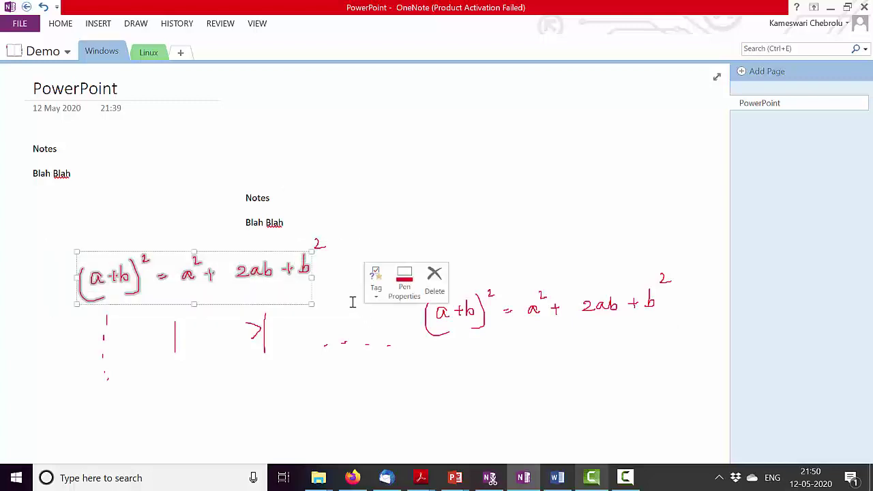
{"action": "left_click", "coordinate": [434, 279]}
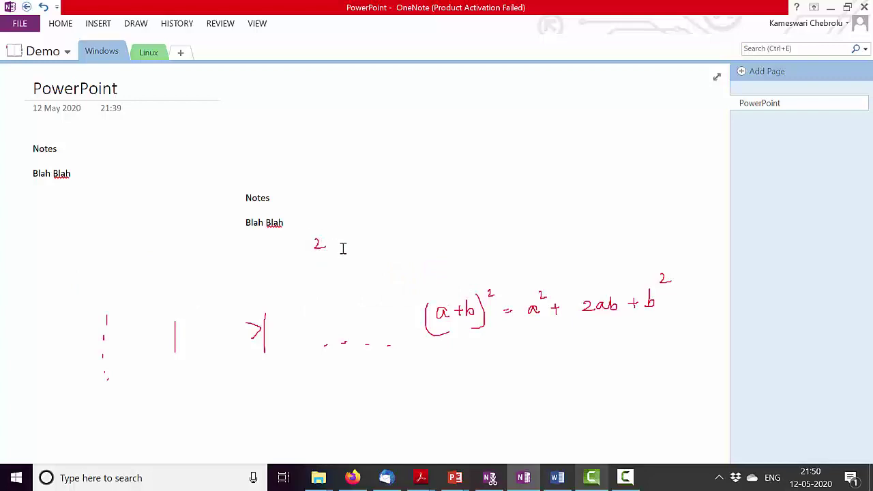
{"action": "left_click_drag", "start_coordinate": [362, 263], "coordinate": [296, 231]}
{"action": "left_click", "coordinate": [363, 197]}
Undo the deletion of the exponent and of the original handwritten equation.
{"action": "scroll", "coordinate": [332, 212], "scroll_direction": "right", "scroll_amount": 1}
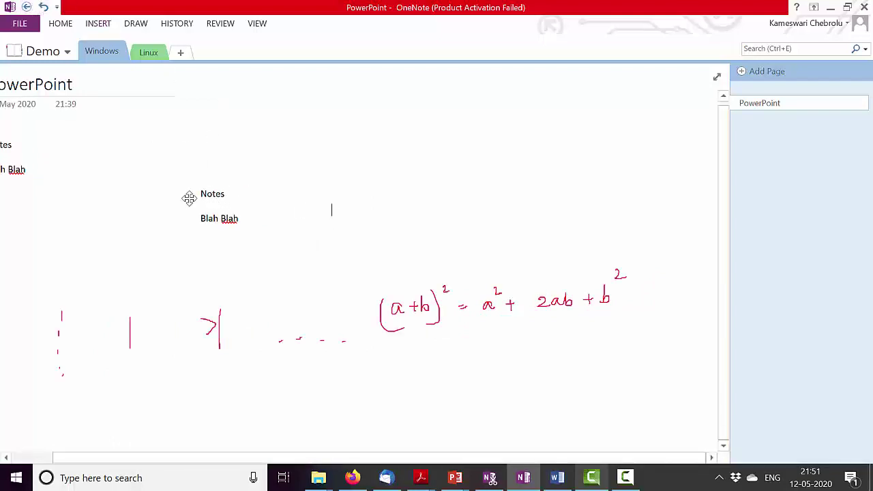
{"action": "left_click", "coordinate": [43, 7]}
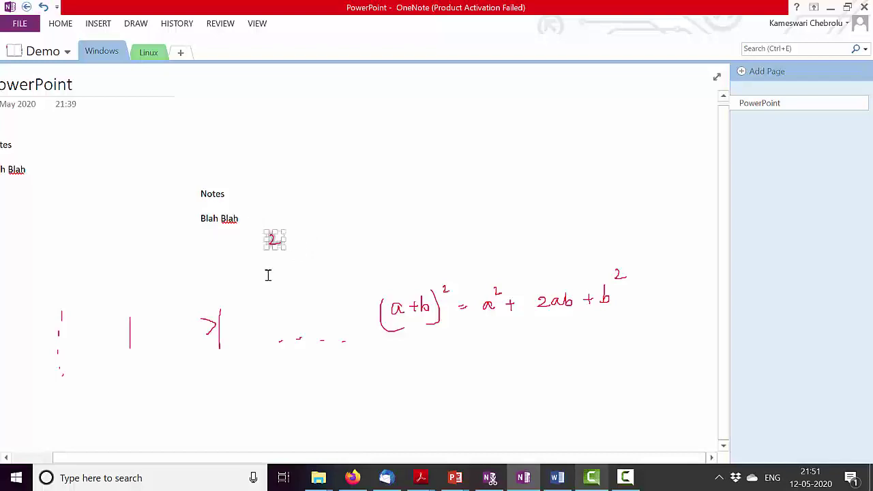
{"action": "left_click", "coordinate": [43, 6]}
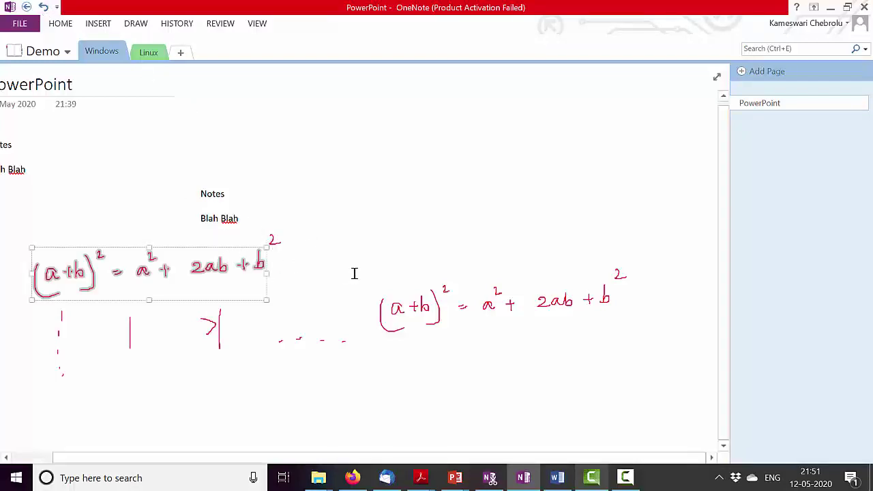
Switch the drawing tool back to Type and add a text note "jbsacbasc" above the second Notes container.
{"action": "left_click", "coordinate": [140, 27]}
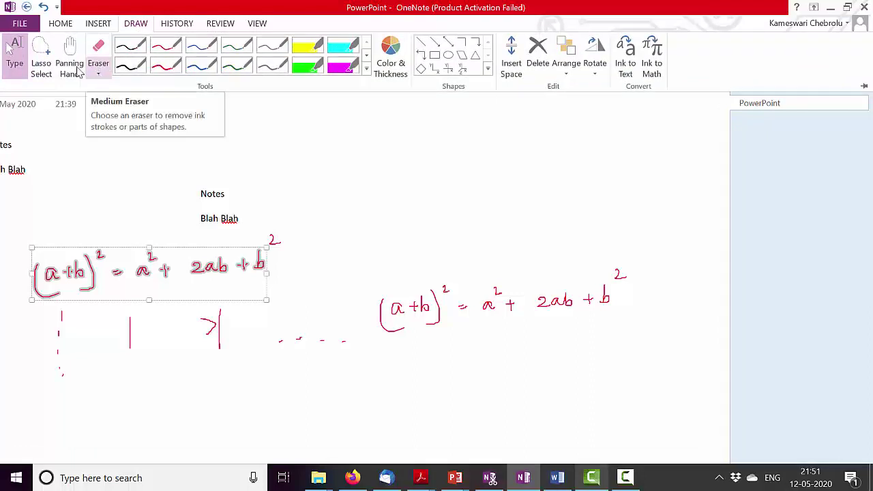
{"action": "left_click", "coordinate": [19, 54]}
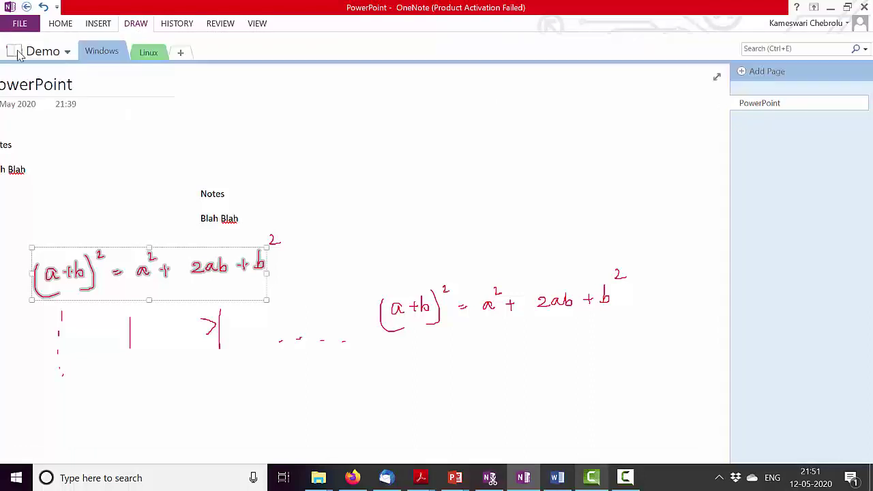
{"action": "left_click", "coordinate": [136, 129]}
{"action": "type", "text": "jbsacbasc"}
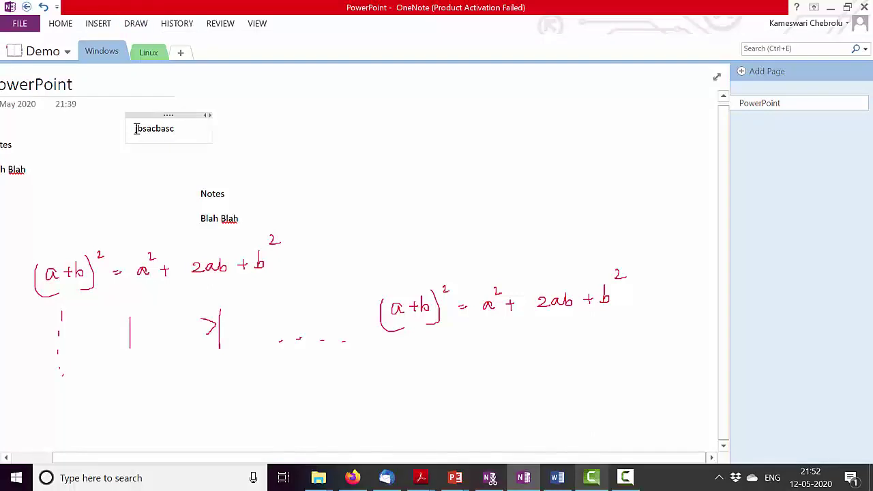
Lasso-select the "jbsacbasc" note, the second Notes container, the original handwritten equation and the marks below it, and delete them.
{"action": "left_click", "coordinate": [136, 23]}
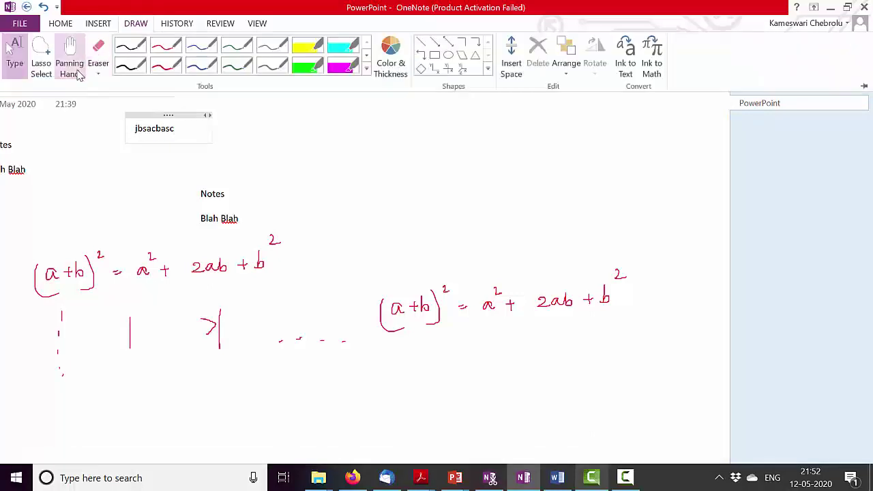
{"action": "left_click", "coordinate": [43, 73]}
{"action": "mouse_move", "coordinate": [104, 104]}
{"action": "left_mouse_down"}
{"action": "mouse_move", "coordinate": [389, 280]}
{"action": "mouse_move", "coordinate": [209, 389]}
{"action": "mouse_move", "coordinate": [7, 386]}
{"action": "mouse_move", "coordinate": [2, 355]}
{"action": "left_mouse_up"}
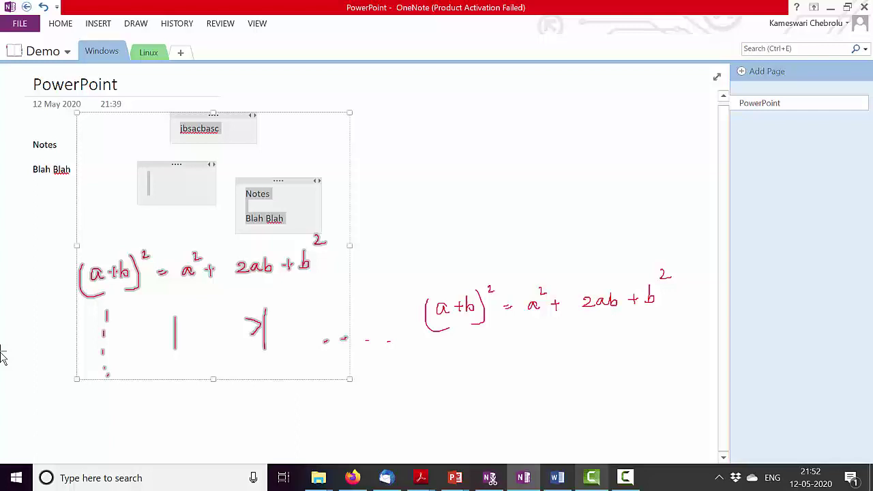
{"action": "key", "text": "Delete"}
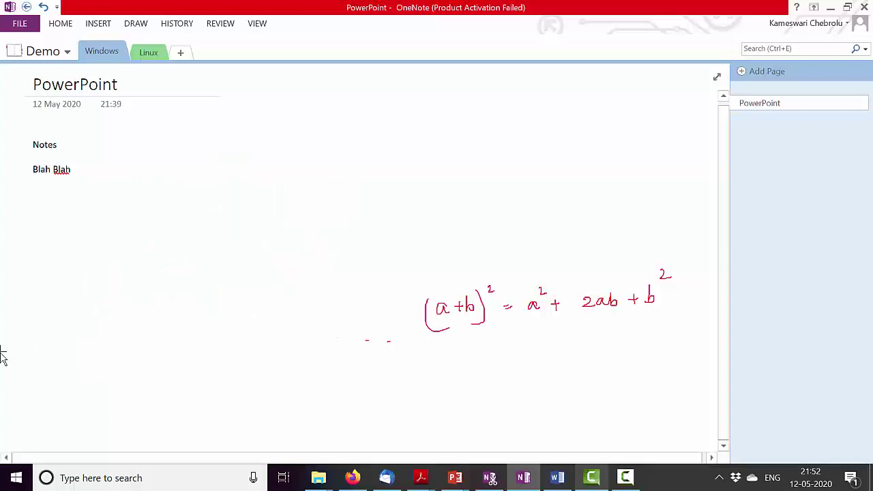
Move the remaining handwritten equation directly below the typed "Blah Blah" note.
{"action": "left_click", "coordinate": [131, 26]}
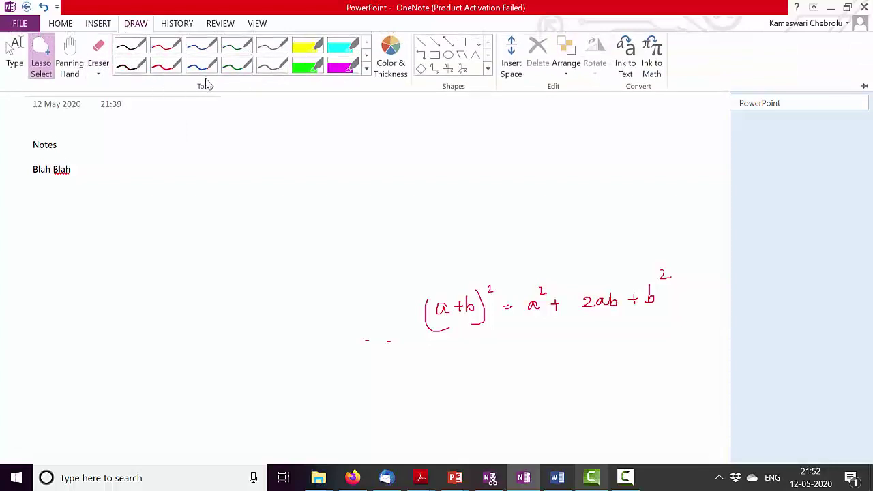
{"action": "left_click", "coordinate": [69, 55]}
{"action": "left_click_drag", "start_coordinate": [247, 303], "coordinate": [281, 377]}
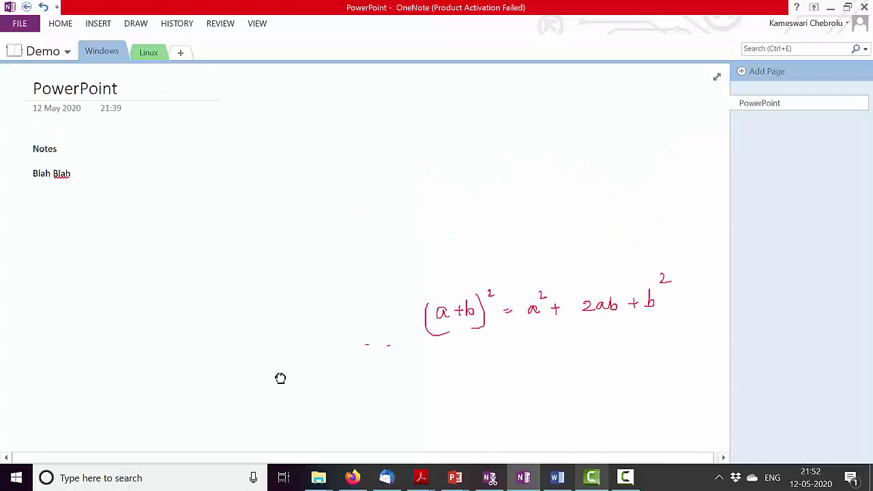
{"action": "left_click", "coordinate": [140, 26]}
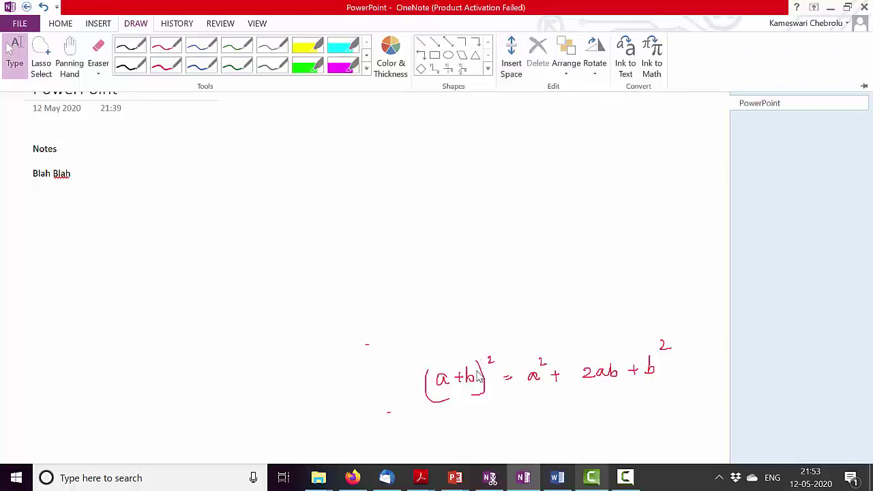
{"action": "left_click", "coordinate": [477, 383]}
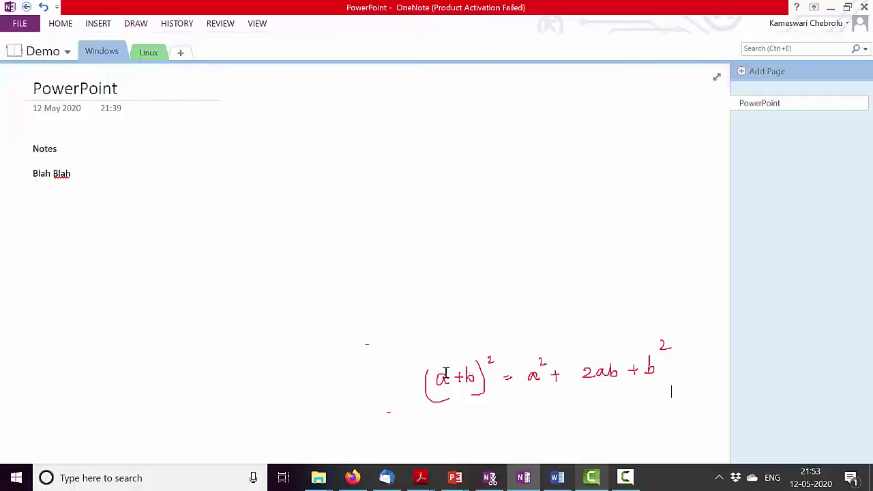
{"action": "mouse_move", "coordinate": [393, 321]}
{"action": "left_mouse_down"}
{"action": "mouse_move", "coordinate": [646, 390]}
{"action": "mouse_move", "coordinate": [219, 276]}
{"action": "mouse_move", "coordinate": [229, 255]}
{"action": "mouse_move", "coordinate": [220, 249]}
{"action": "left_mouse_up"}
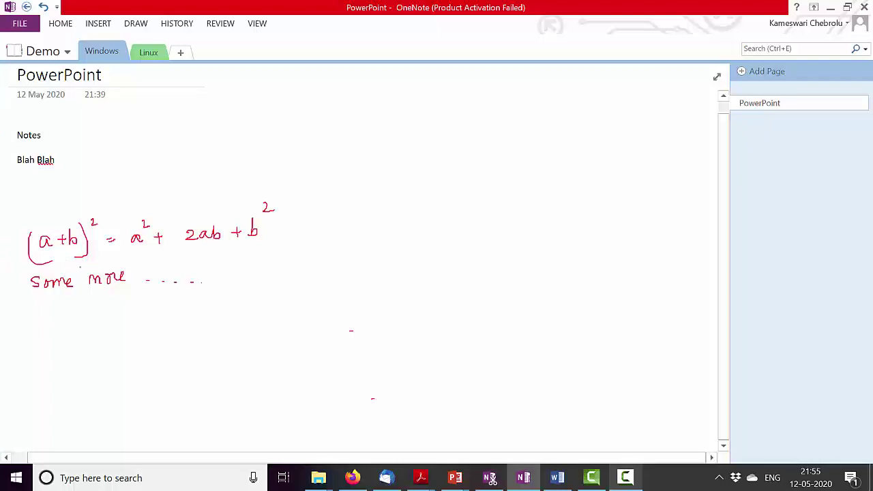
Insert vertical space between the handwritten equation and the "Some more ....." line.
{"action": "left_click", "coordinate": [135, 23]}
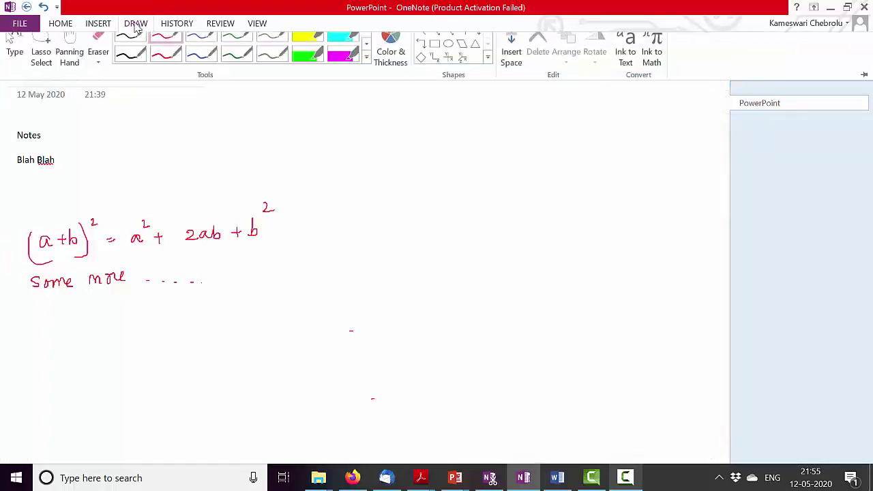
{"action": "left_click", "coordinate": [511, 58]}
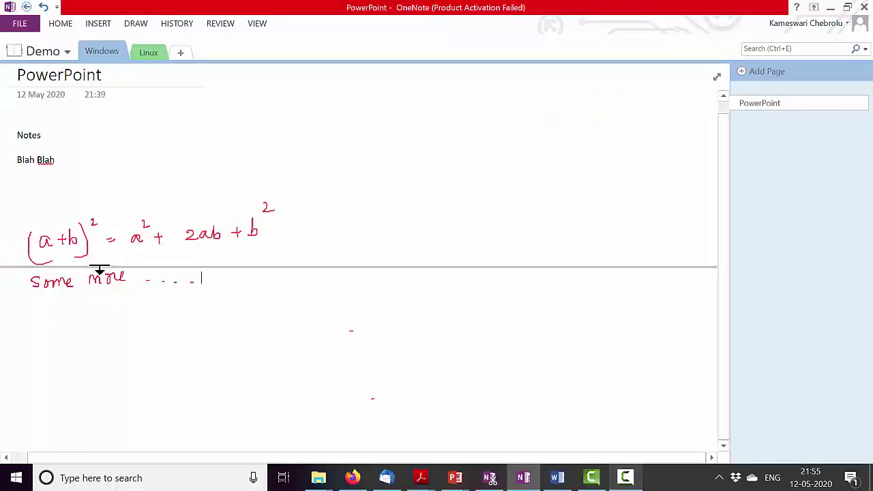
{"action": "left_click_drag", "start_coordinate": [99, 273], "coordinate": [107, 353]}
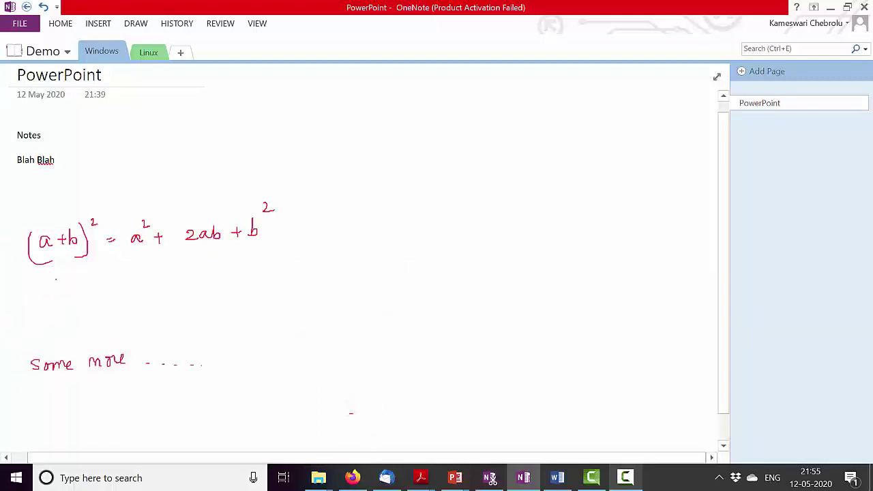
Handwrite "say a = 2, b = 3" with a row of dashes beneath it in the space under the equation.
{"action": "left_click_drag", "start_coordinate": [69, 285], "coordinate": [70, 292]}
{"action": "left_click_drag", "start_coordinate": [75, 284], "coordinate": [79, 292]}
{"action": "left_click_drag", "start_coordinate": [84, 282], "coordinate": [77, 311]}
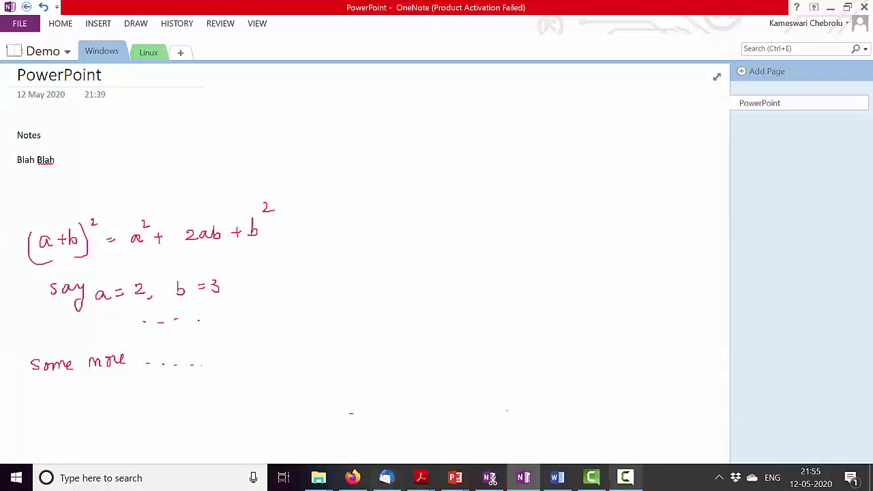
Select the handwritten "Some more ....." line and convert it to typed text with Ink to Text.
{"action": "left_click", "coordinate": [136, 24]}
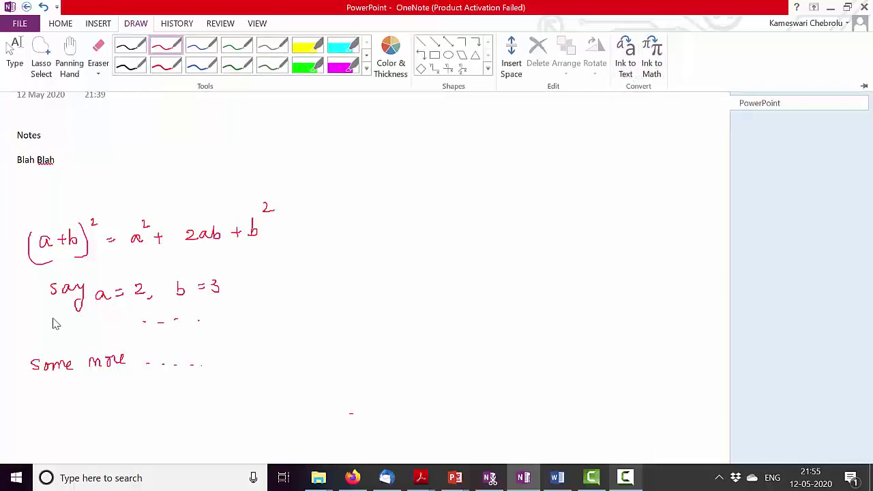
{"action": "left_click", "coordinate": [12, 335]}
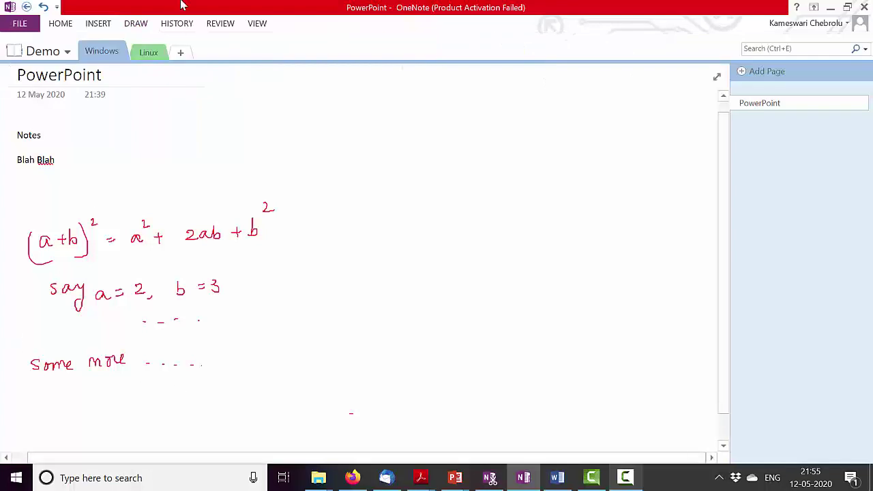
{"action": "left_click", "coordinate": [137, 23]}
{"action": "left_click", "coordinate": [18, 58]}
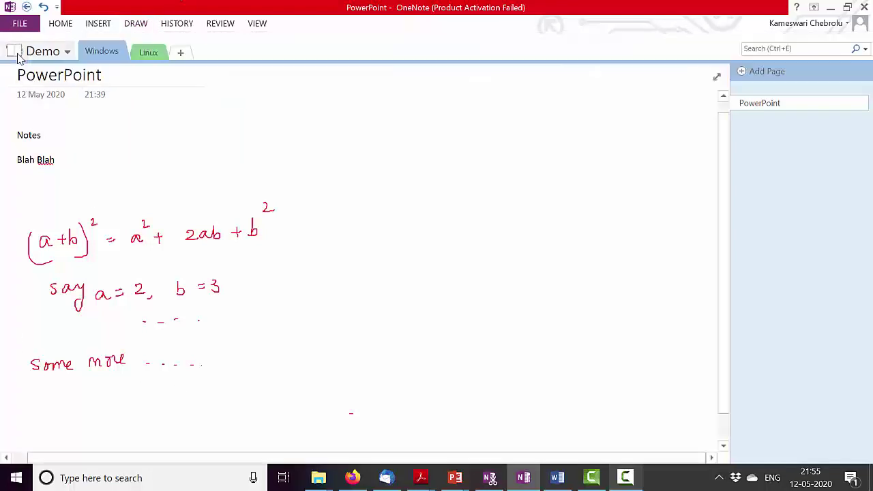
{"action": "left_click_drag", "start_coordinate": [14, 333], "coordinate": [260, 407]}
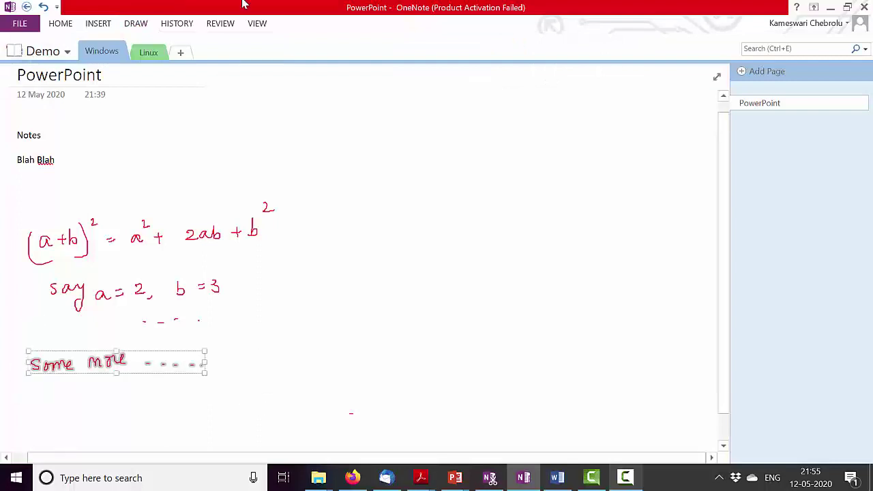
{"action": "left_click", "coordinate": [137, 23]}
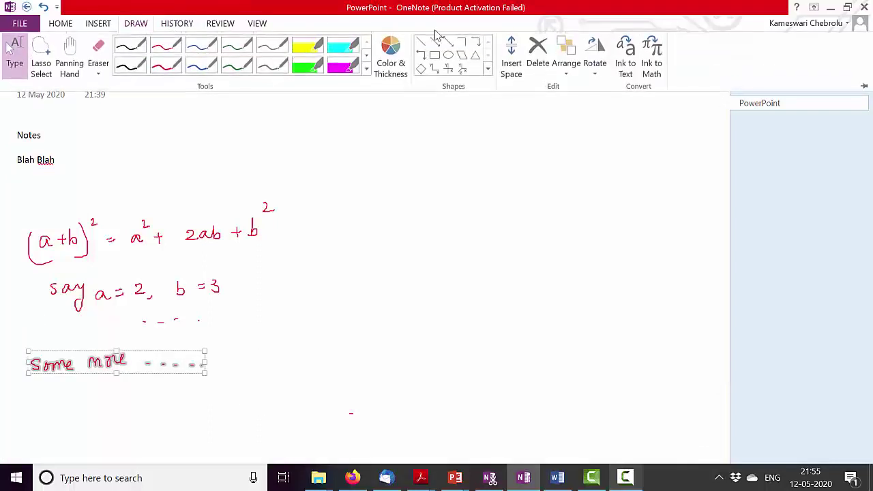
{"action": "left_click", "coordinate": [625, 65]}
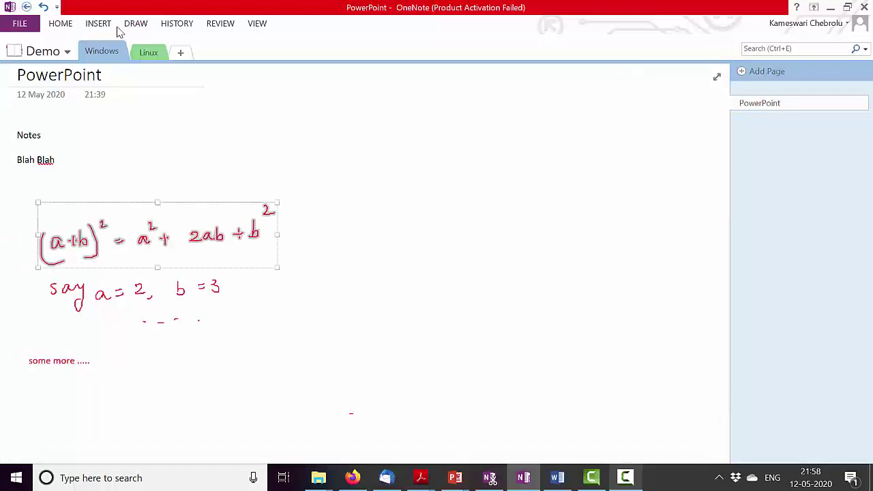
Try to convert the selected handwritten equation with Ink to Math and dismiss the conversion.
{"action": "left_click", "coordinate": [136, 28]}
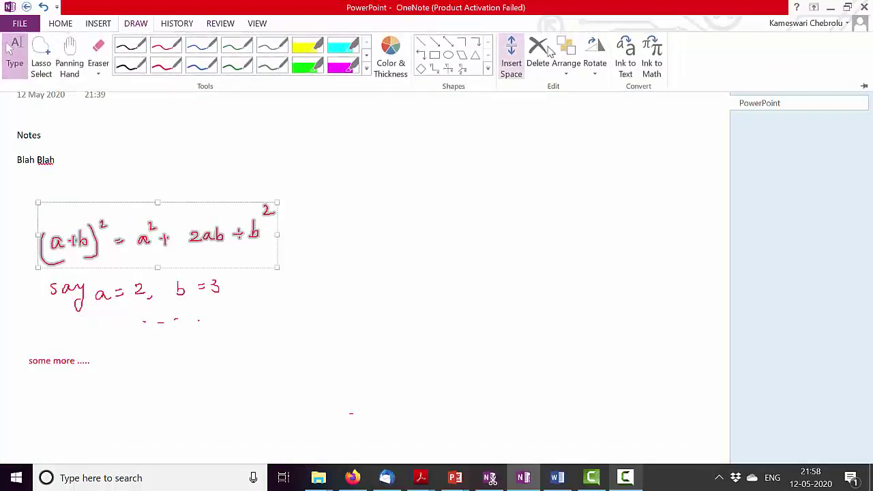
{"action": "left_click", "coordinate": [652, 60]}
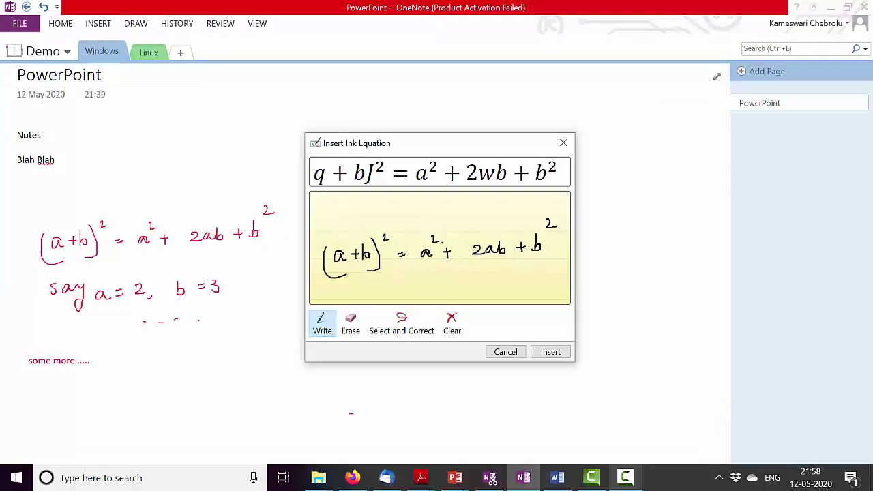
{"action": "left_click", "coordinate": [505, 352]}
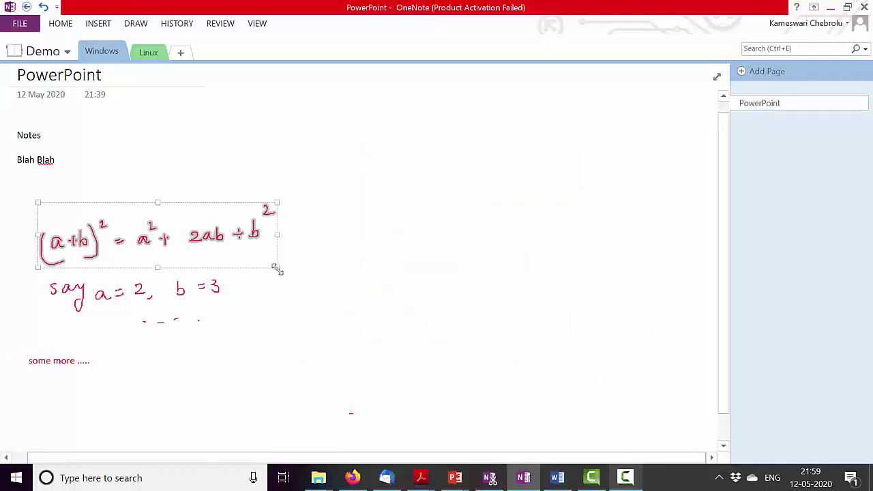
Shrink the handwritten equation slightly and erase the dashes below the "say a = 2, b = 3" line.
{"action": "mouse_move", "coordinate": [276, 268]}
{"action": "left_mouse_down"}
{"action": "mouse_move", "coordinate": [176, 227]}
{"action": "mouse_move", "coordinate": [302, 286]}
{"action": "mouse_move", "coordinate": [263, 269]}
{"action": "mouse_move", "coordinate": [280, 275]}
{"action": "mouse_move", "coordinate": [273, 269]}
{"action": "left_mouse_up"}
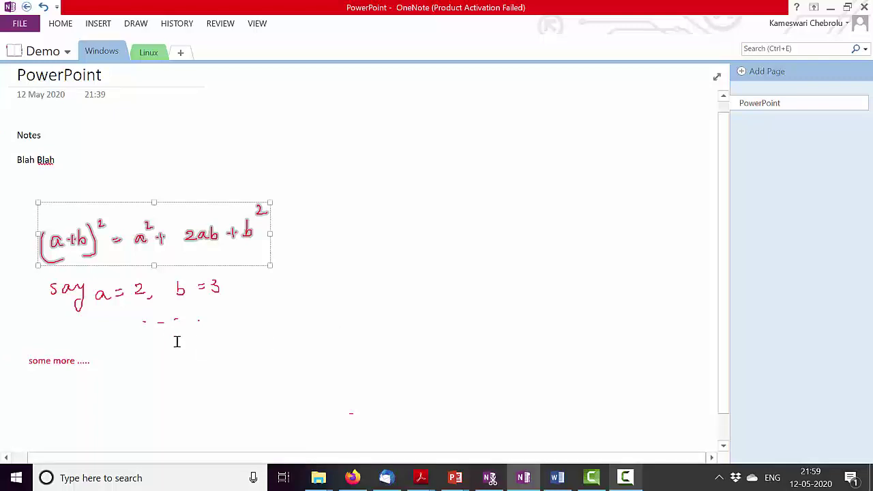
{"action": "left_click", "coordinate": [136, 23]}
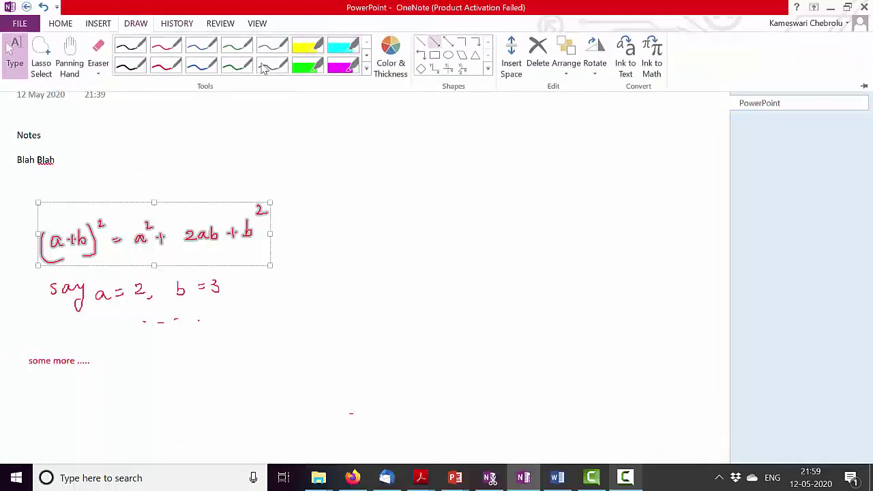
{"action": "left_click", "coordinate": [100, 57]}
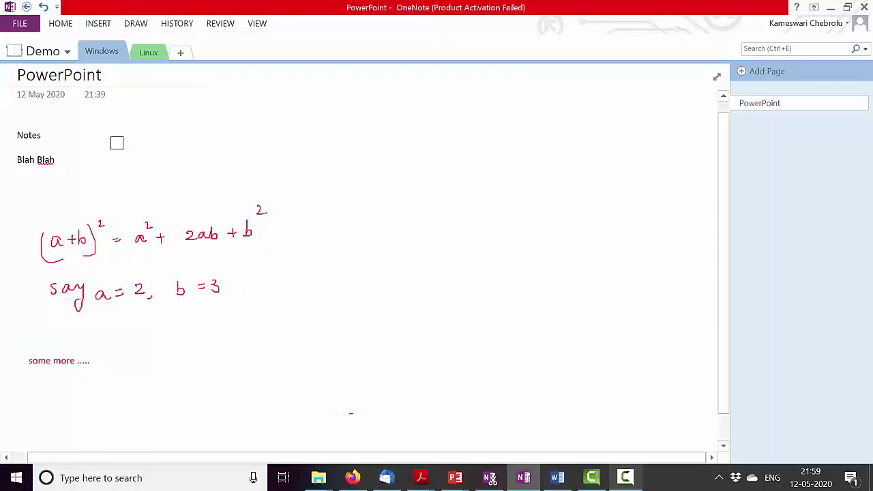
Handwrite "write" followed by dashes with the red pen beside the typed "some more ....." text.
{"action": "left_click", "coordinate": [137, 25]}
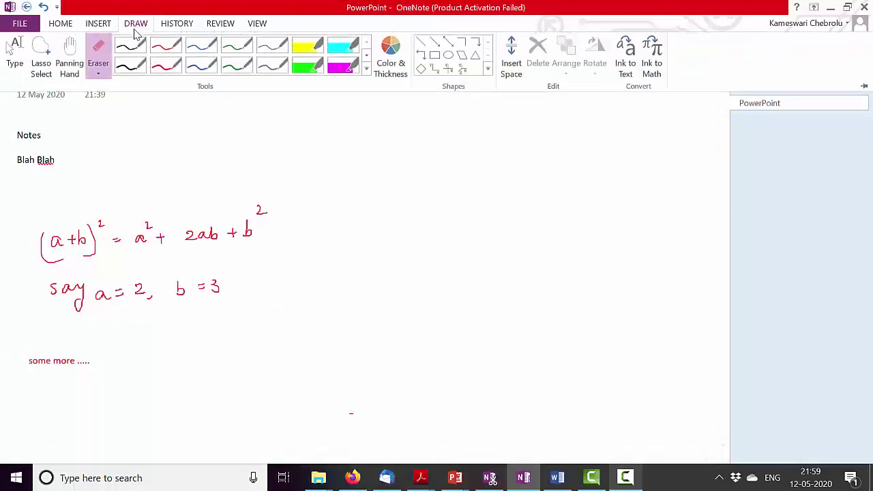
{"action": "left_click", "coordinate": [166, 45]}
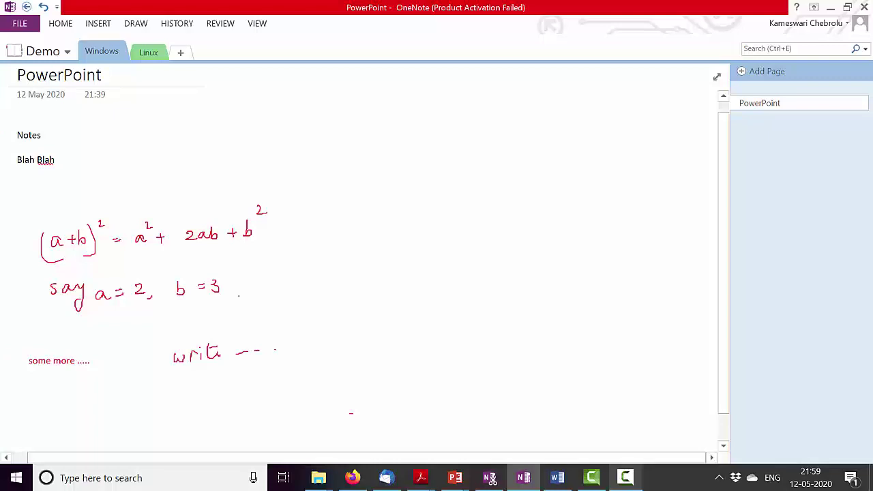
Pin the ribbon open to switch to the Eraser, and collapse the ribbon again.
{"action": "left_click", "coordinate": [136, 24]}
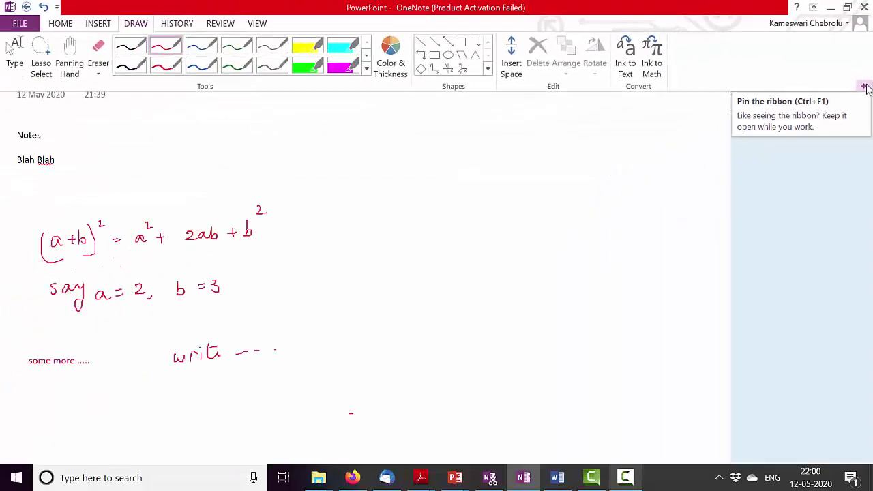
{"action": "left_click", "coordinate": [865, 88]}
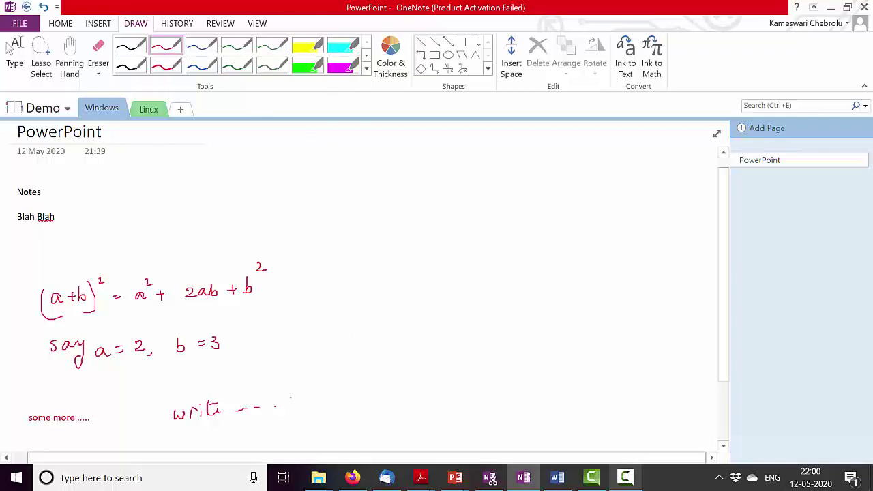
{"action": "left_click", "coordinate": [98, 48]}
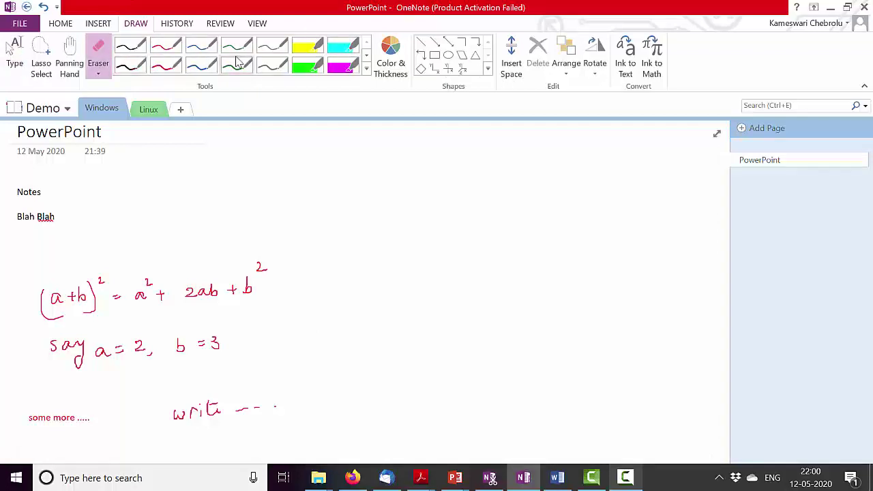
{"action": "left_click", "coordinate": [863, 89]}
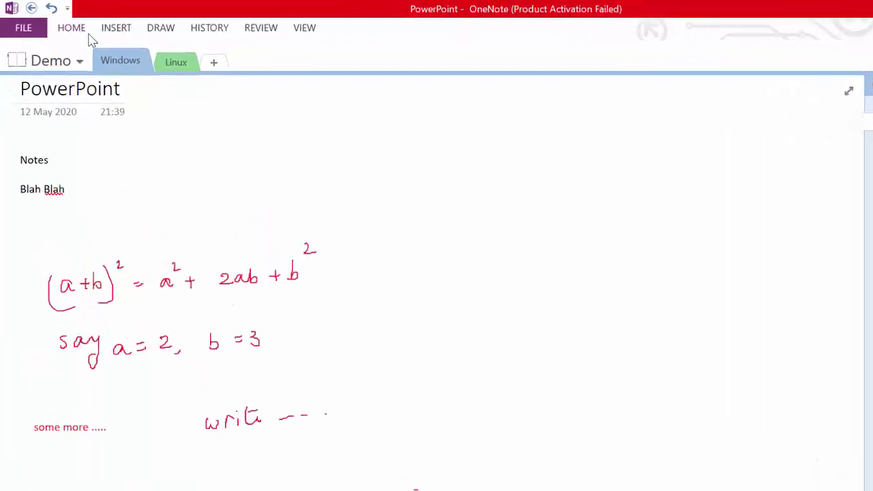
Add the Eraser, Favorite Pen 1 and Lasso Select commands to the Quick Access Toolbar.
{"action": "left_click", "coordinate": [96, 11]}
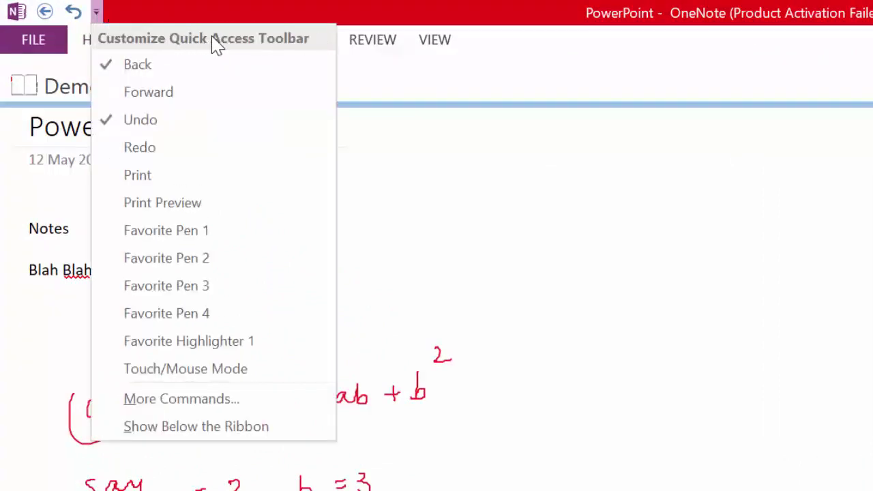
{"action": "left_click", "coordinate": [217, 407]}
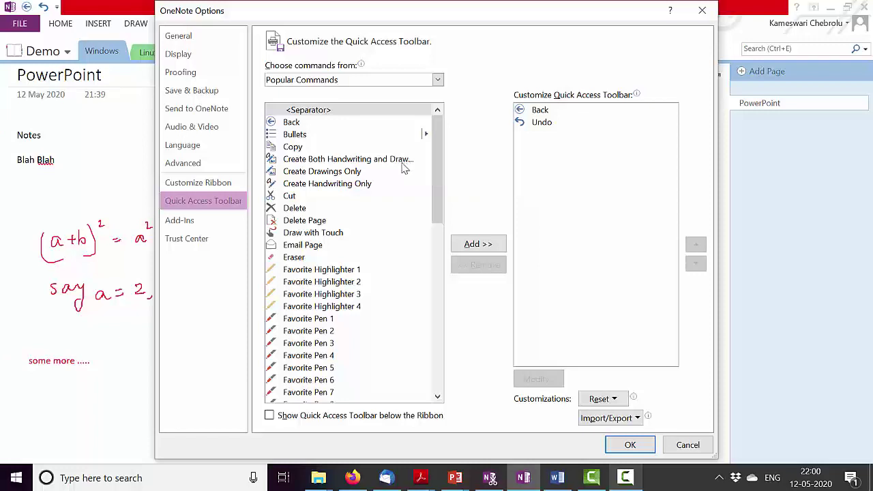
{"action": "left_click", "coordinate": [300, 259]}
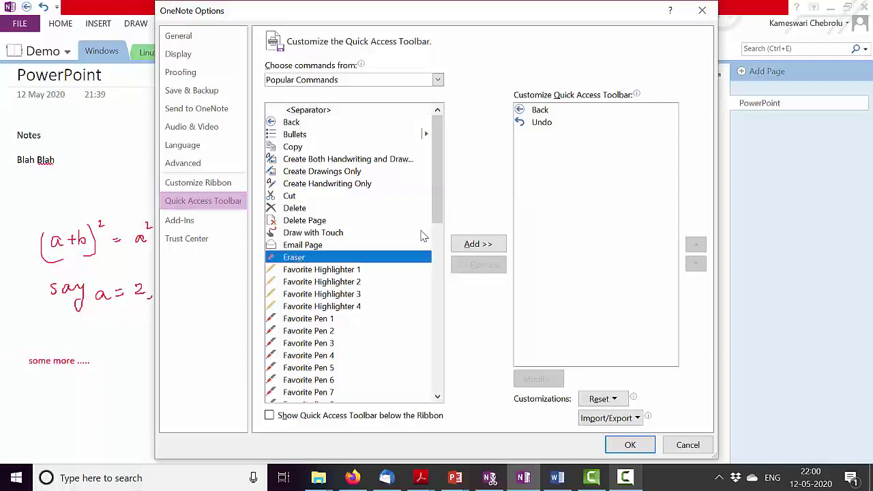
{"action": "left_click", "coordinate": [478, 244]}
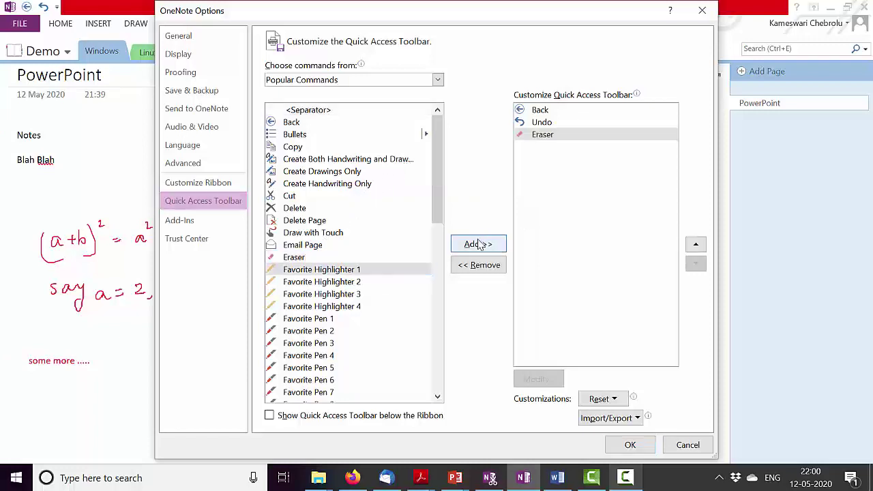
{"action": "left_click", "coordinate": [315, 320]}
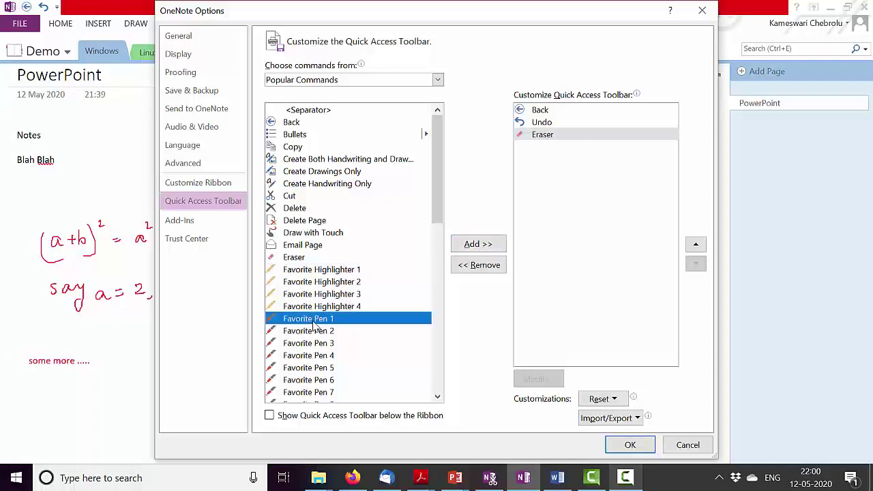
{"action": "left_click", "coordinate": [471, 247]}
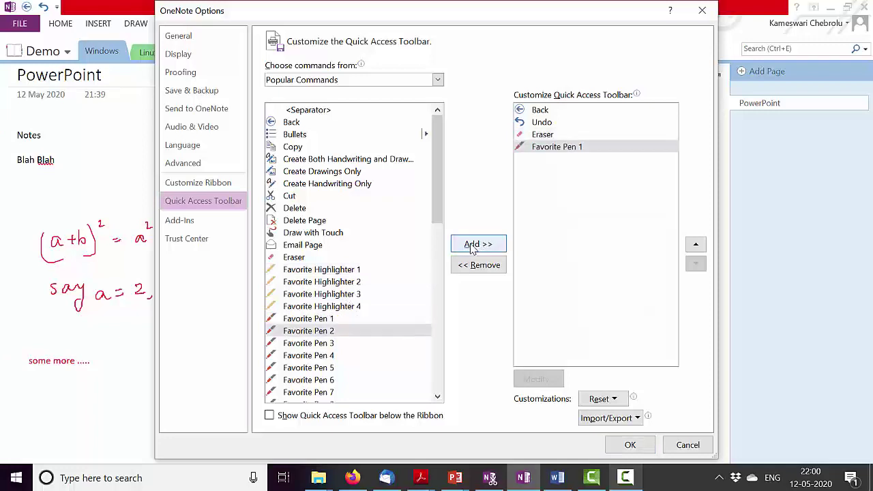
{"action": "left_click_drag", "start_coordinate": [437, 225], "coordinate": [437, 307]}
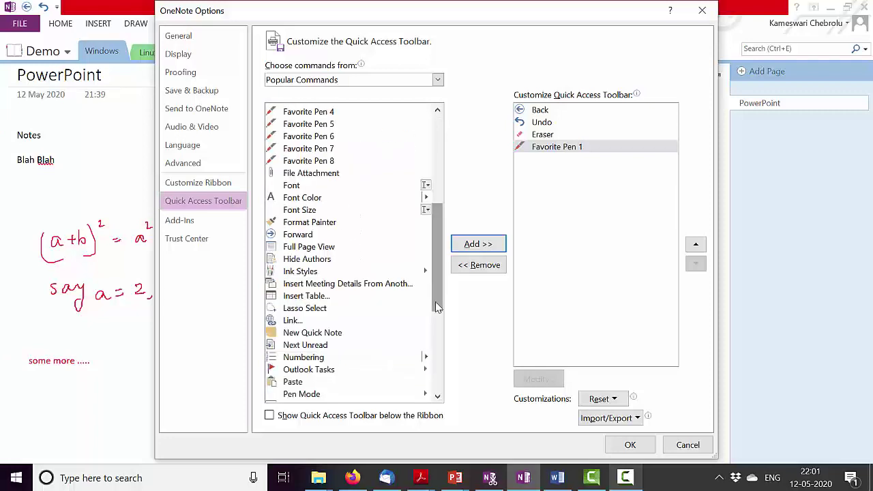
{"action": "left_click", "coordinate": [304, 309]}
{"action": "left_click", "coordinate": [487, 244]}
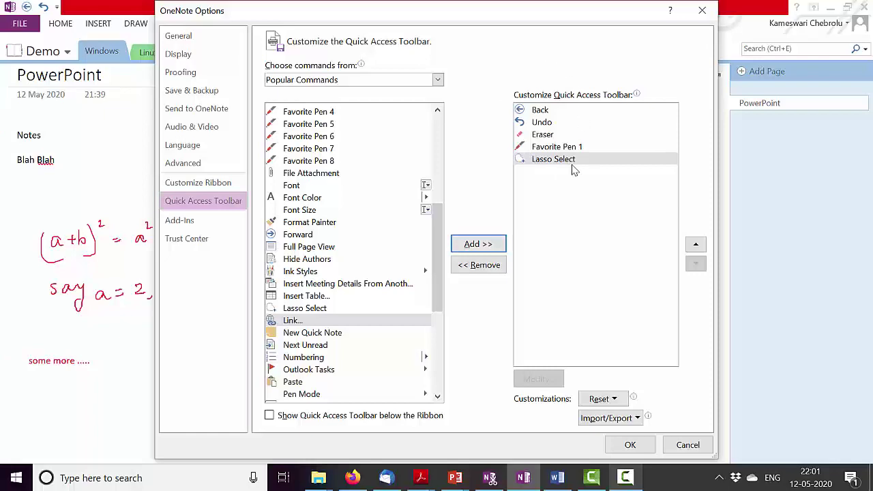
{"action": "left_click", "coordinate": [629, 444]}
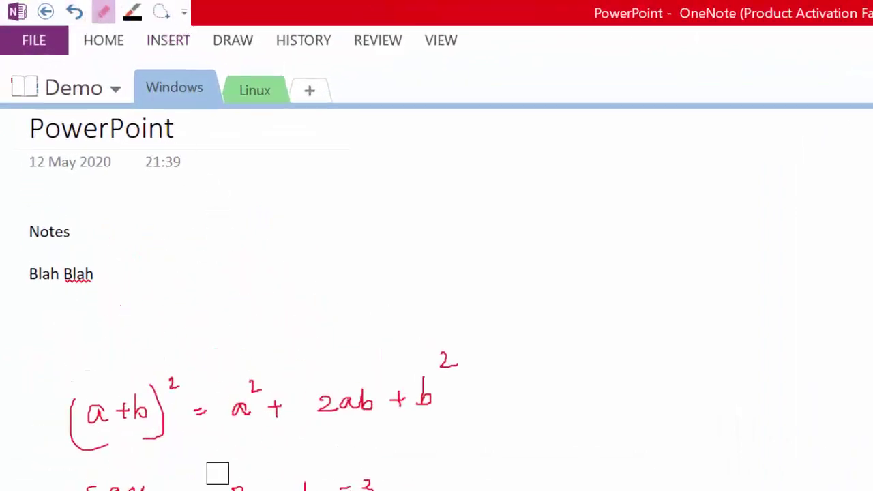
Handwrite "continue" followed by dots with the black pen below the "write" line, and erase it with the Eraser.
{"action": "left_click", "coordinate": [132, 12]}
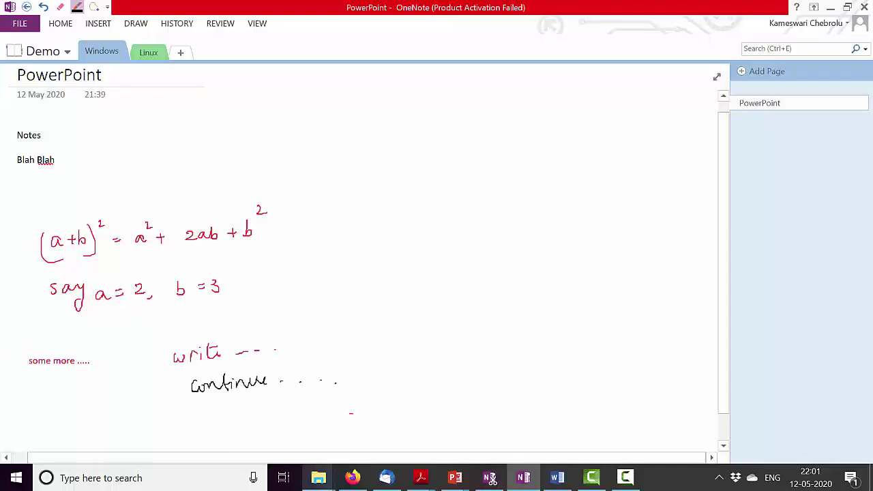
{"action": "left_click", "coordinate": [60, 7]}
{"action": "mouse_move", "coordinate": [187, 384]}
{"action": "left_mouse_down"}
{"action": "mouse_move", "coordinate": [302, 386]}
{"action": "mouse_move", "coordinate": [202, 376]}
{"action": "mouse_move", "coordinate": [261, 389]}
{"action": "mouse_move", "coordinate": [347, 388]}
{"action": "mouse_move", "coordinate": [353, 458]}
{"action": "mouse_move", "coordinate": [395, 312]}
{"action": "left_mouse_up"}
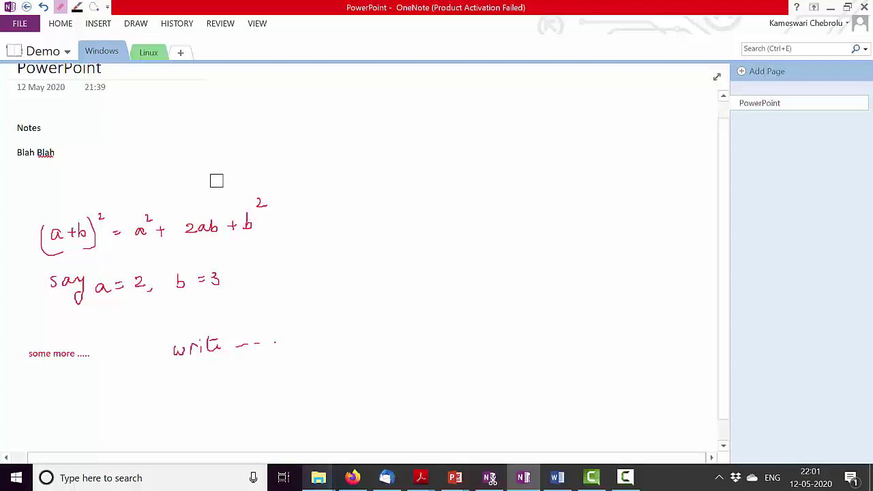
Export the current section as a PDF named Windows into the Demo notebook folder.
{"action": "left_click", "coordinate": [20, 24]}
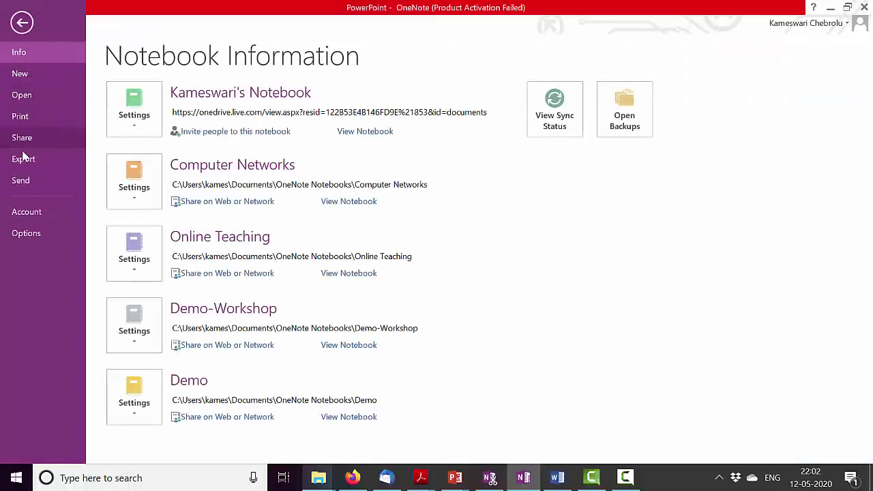
{"action": "left_click", "coordinate": [23, 161]}
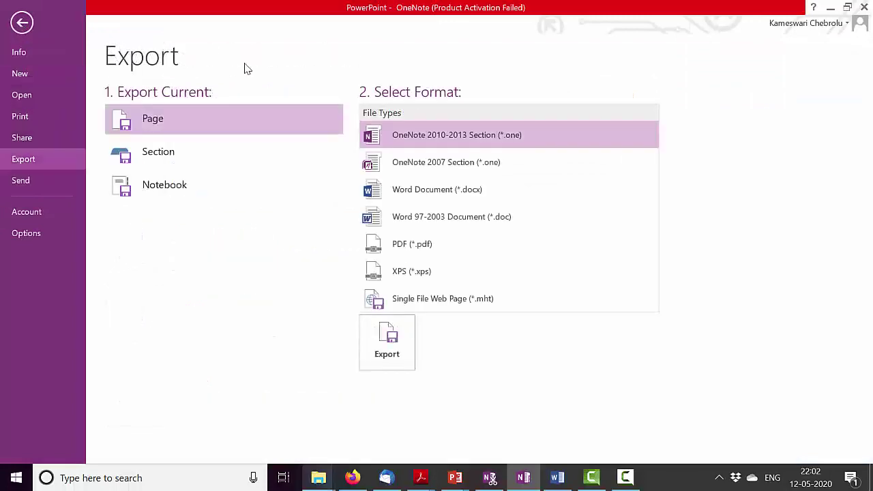
{"action": "left_click", "coordinate": [188, 165]}
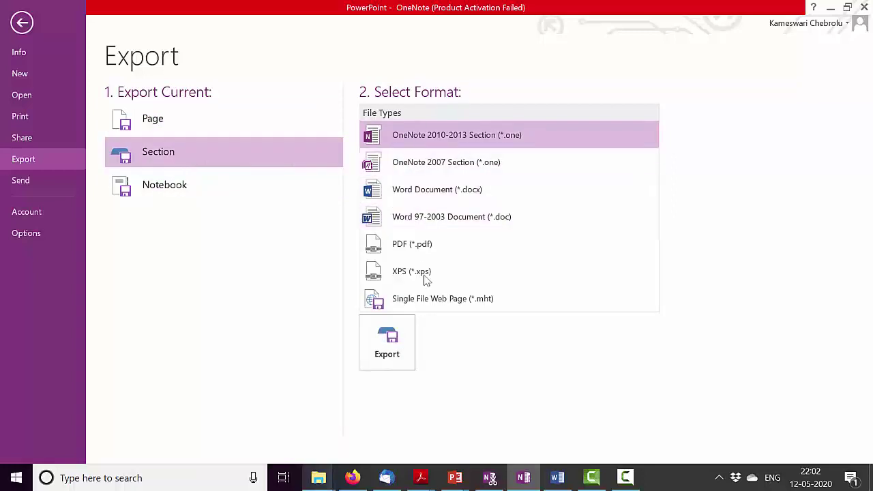
{"action": "left_click", "coordinate": [414, 245]}
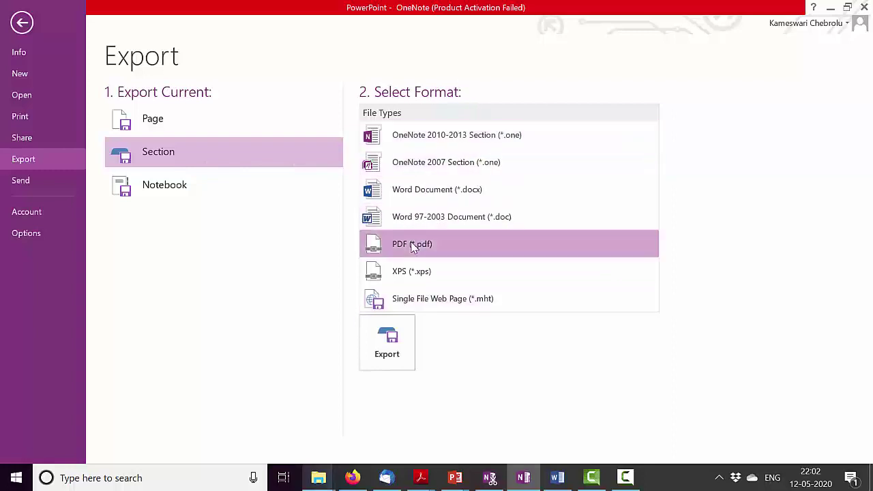
{"action": "left_click", "coordinate": [395, 341]}
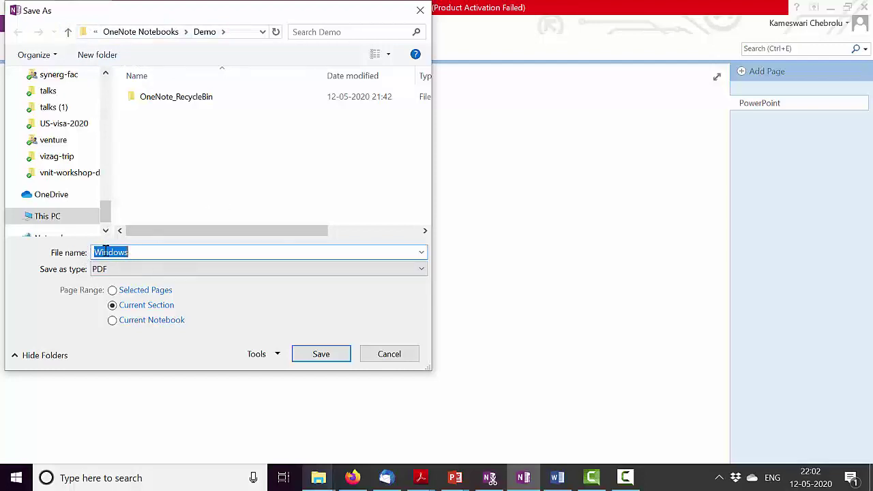
{"action": "left_click", "coordinate": [327, 364]}
Switch to File Explorer, open the exported Windows PDF from the Demo folder to review its page, and close the PDF reader.
{"action": "mouse_move", "coordinate": [320, 479]}
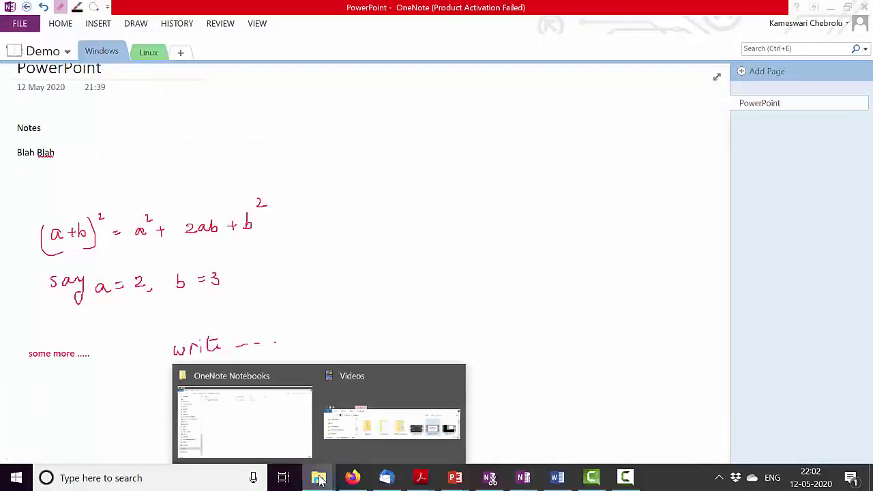
{"action": "left_click", "coordinate": [258, 430]}
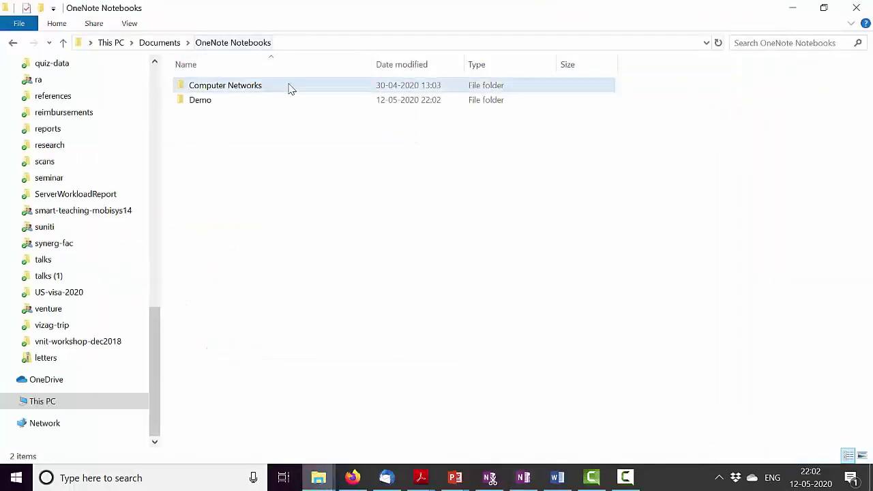
{"action": "mouse_move", "coordinate": [200, 107]}
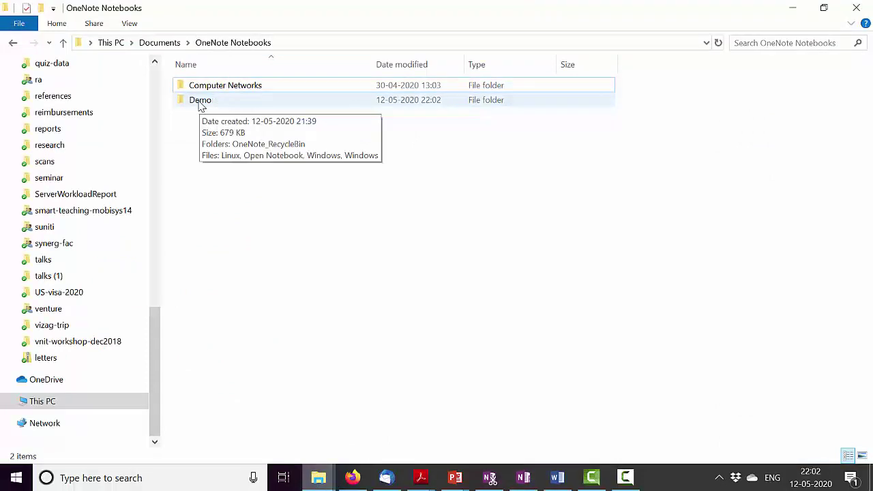
{"action": "double_click", "coordinate": [201, 104]}
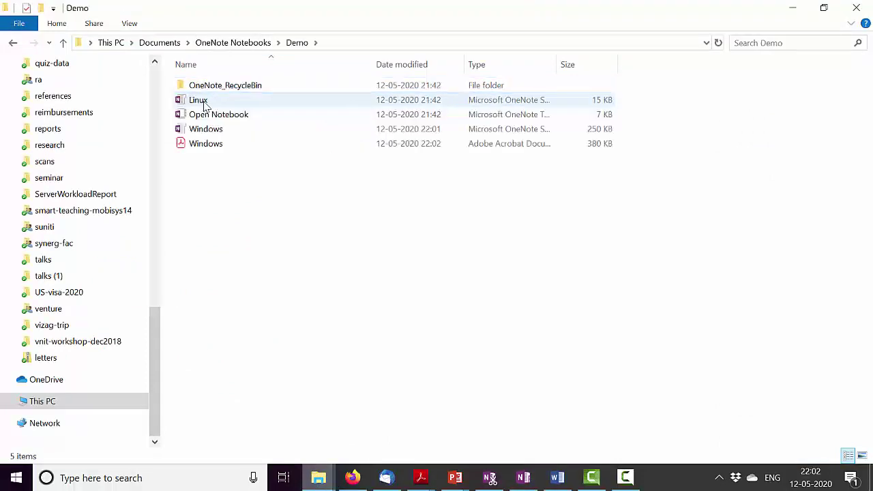
{"action": "left_click", "coordinate": [205, 146]}
{"action": "double_click", "coordinate": [204, 146]}
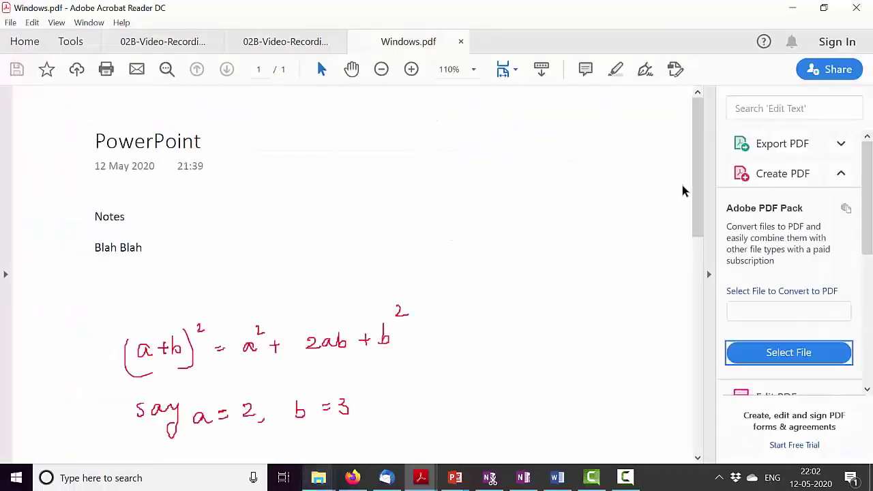
{"action": "mouse_move", "coordinate": [697, 215]}
{"action": "left_mouse_down"}
{"action": "mouse_move", "coordinate": [707, 327]}
{"action": "mouse_move", "coordinate": [707, 204]}
{"action": "left_mouse_up"}
{"action": "left_click", "coordinate": [858, 4]}
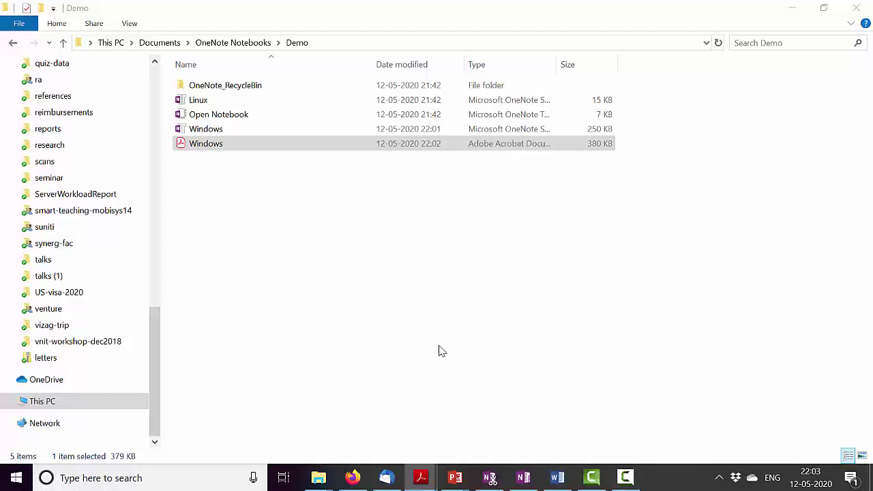